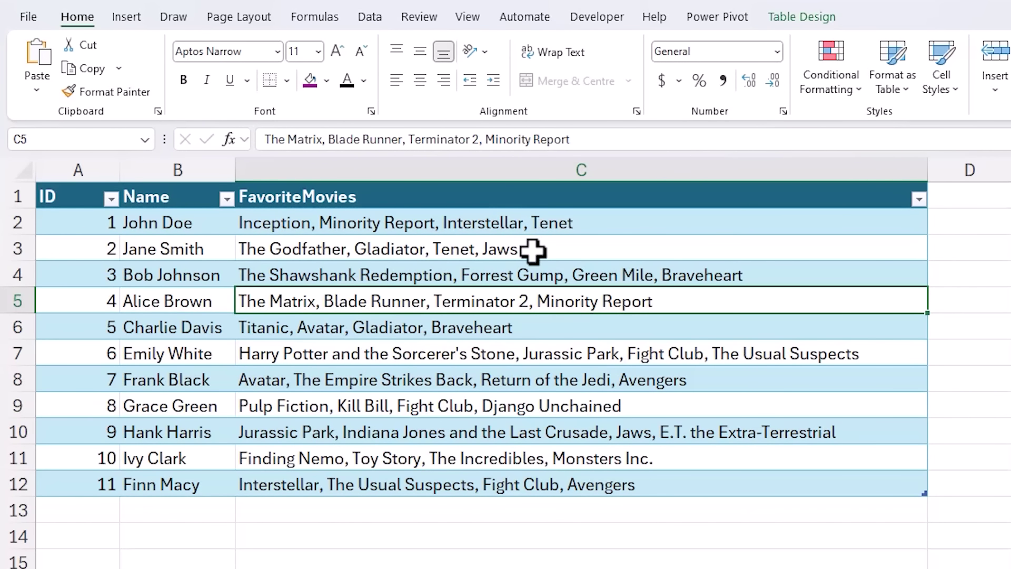
Load the SplitRows table into the Power Query Editor.
left_click(772, 17)
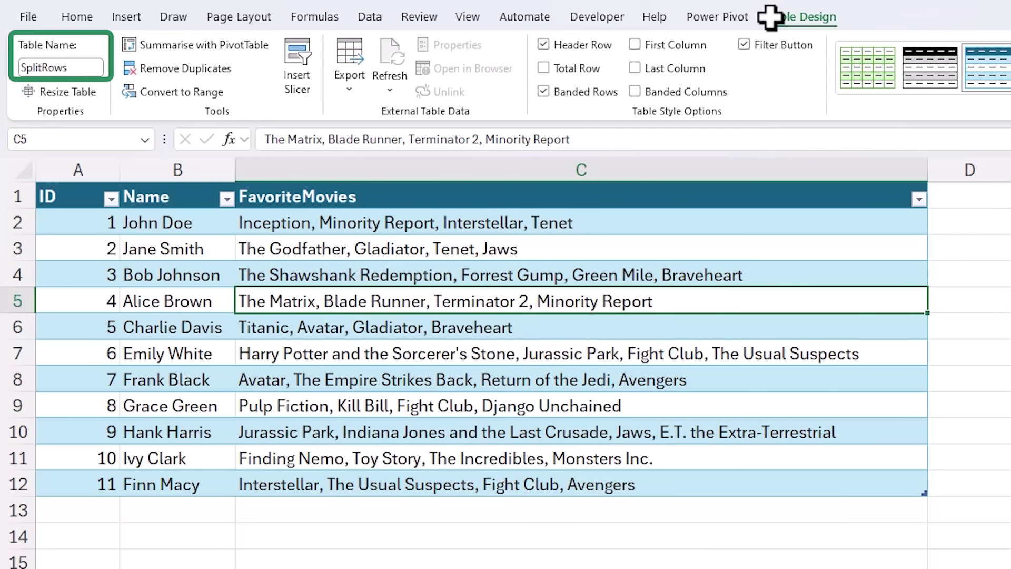
left_click(369, 17)
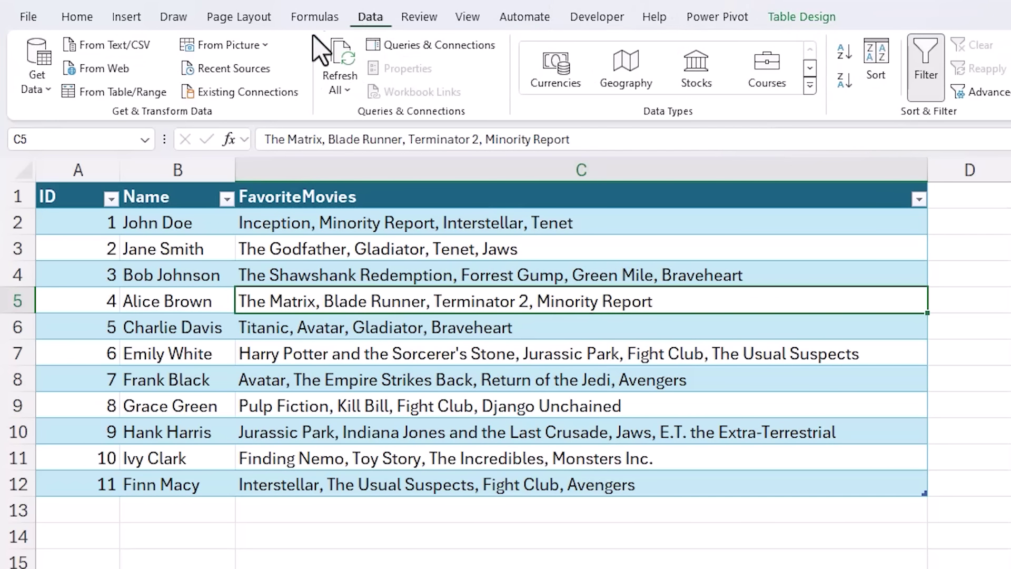
left_click(79, 98)
Set up a delimiter split of the FavoriteMovies column using a custom comma-and-space delimiter at each occurrence.
left_click(577, 203)
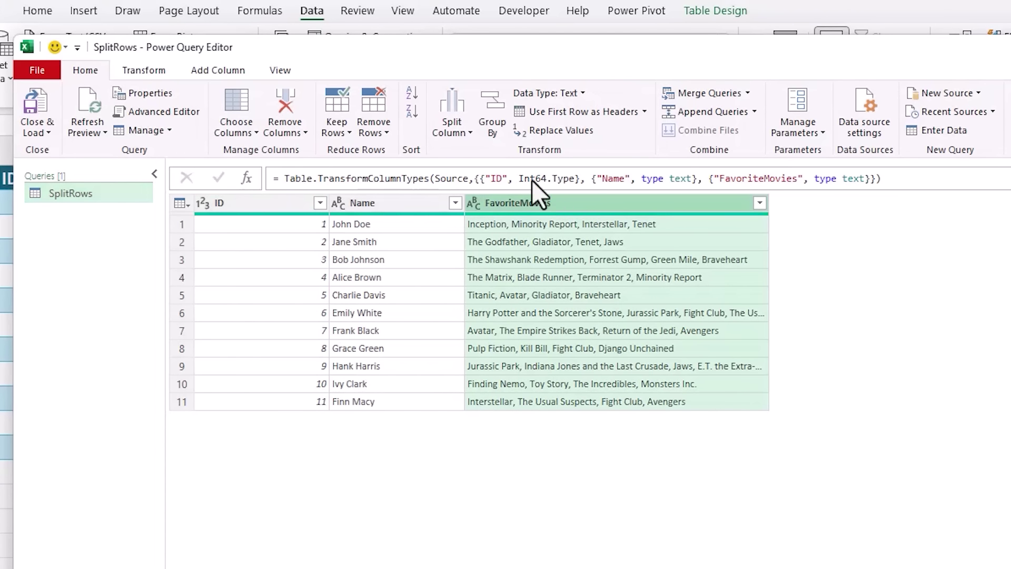
left_click(442, 131)
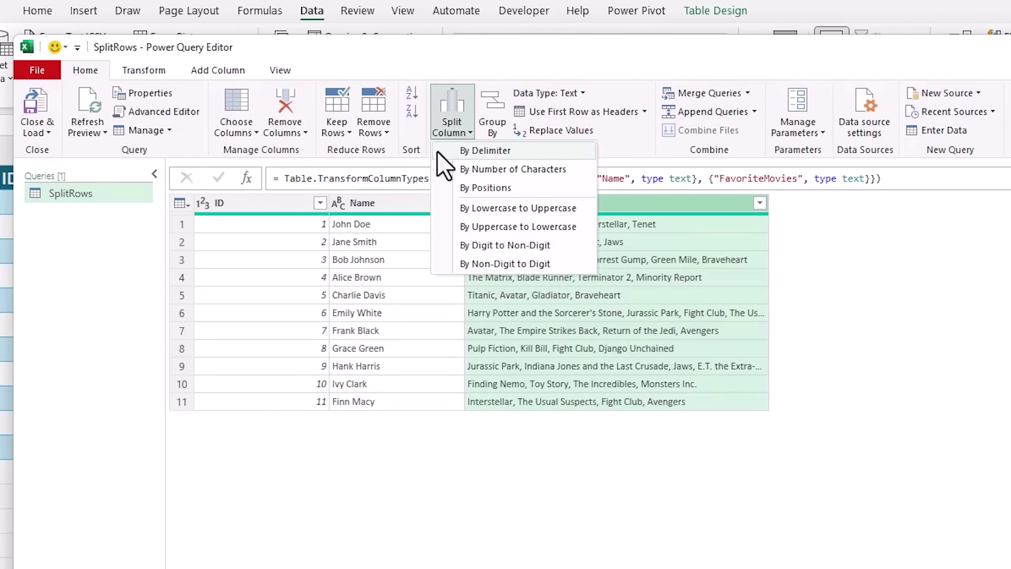
left_click(437, 150)
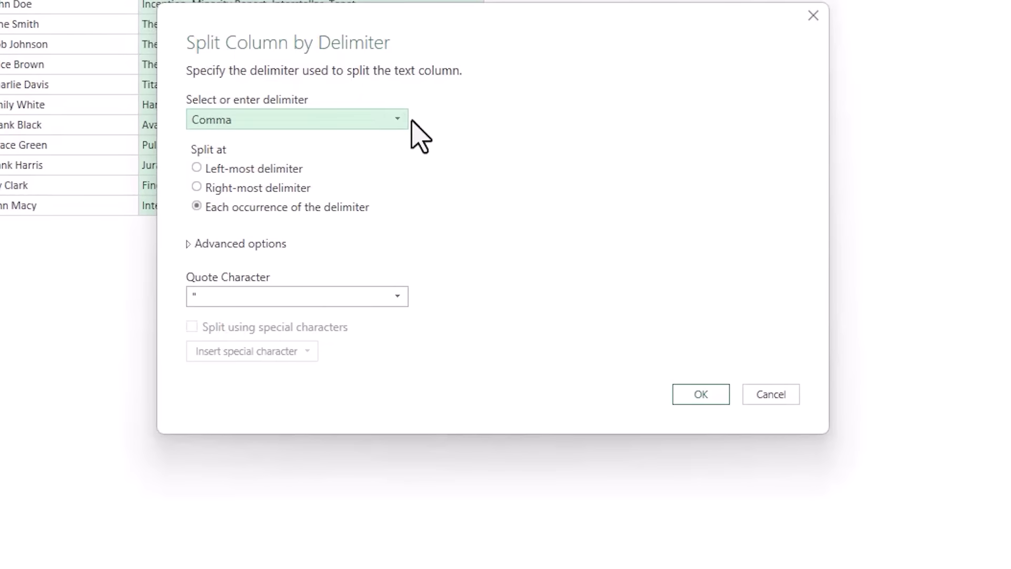
left_click_drag(392, 38, 386, 73)
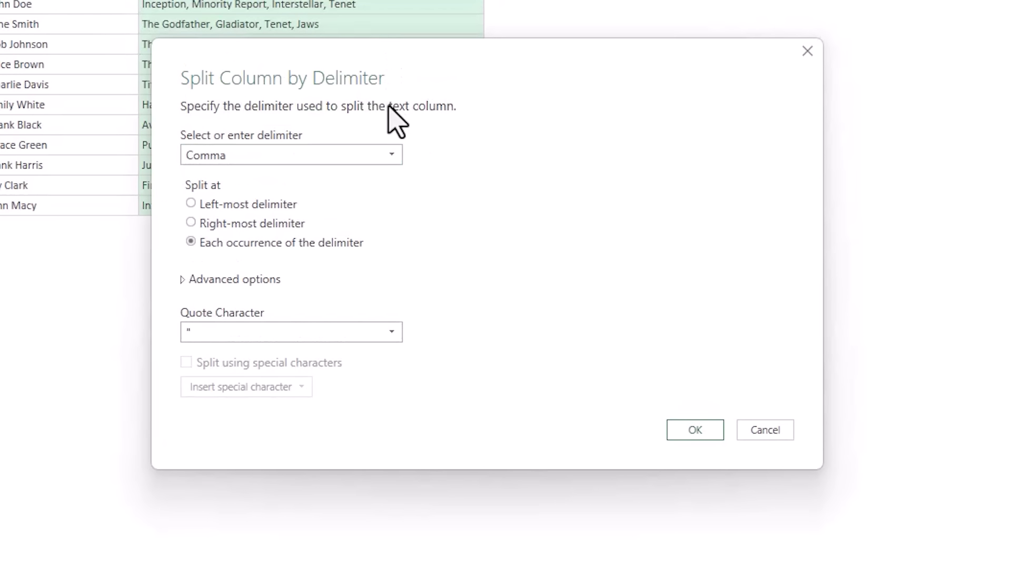
left_click(393, 154)
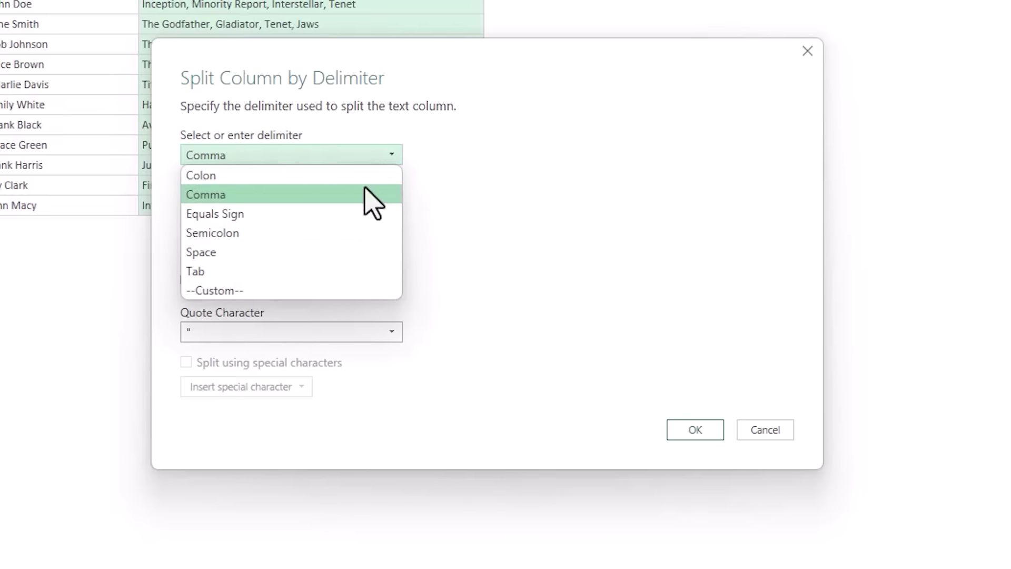
left_click(284, 293)
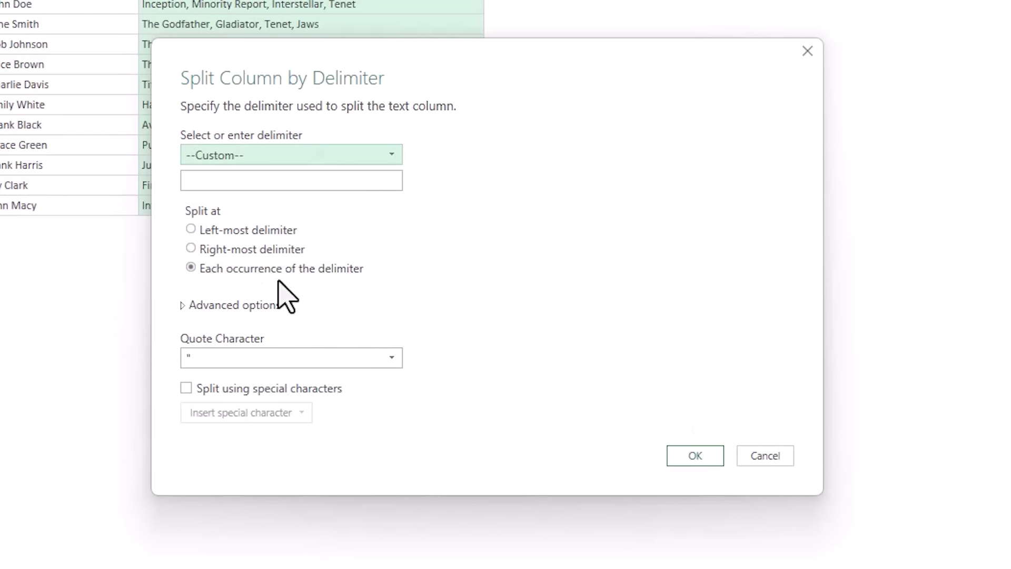
left_click(244, 184)
type(",")
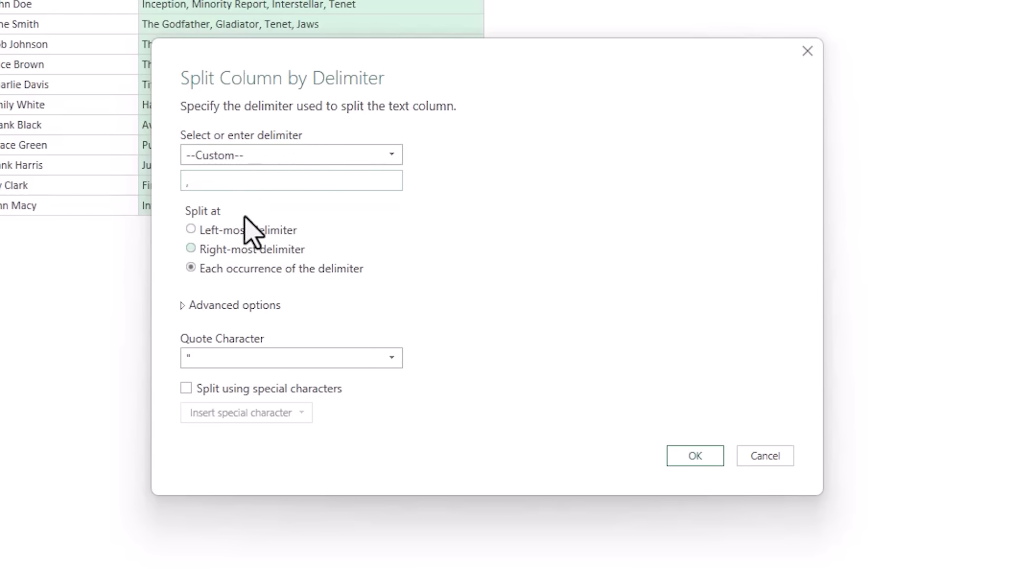
Choose rows as the split output in the advanced options, apply the split and look through the resulting rows.
left_click(262, 306)
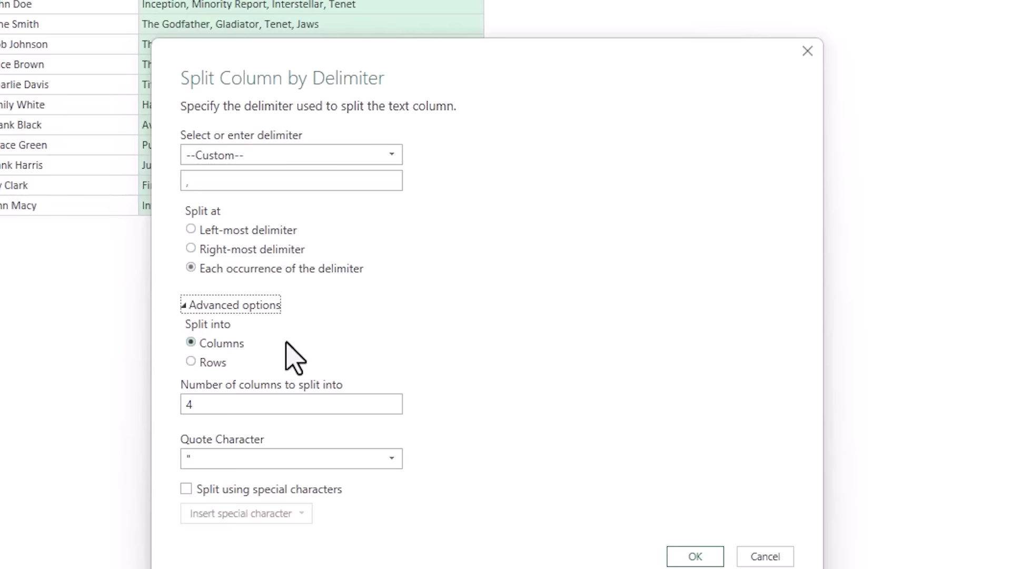
left_click(224, 362)
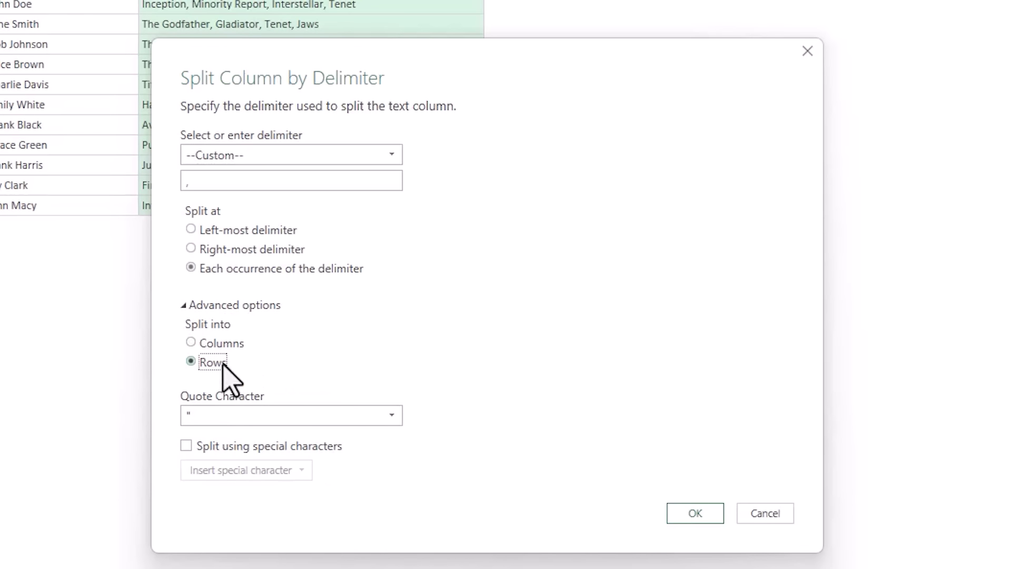
left_click(685, 514)
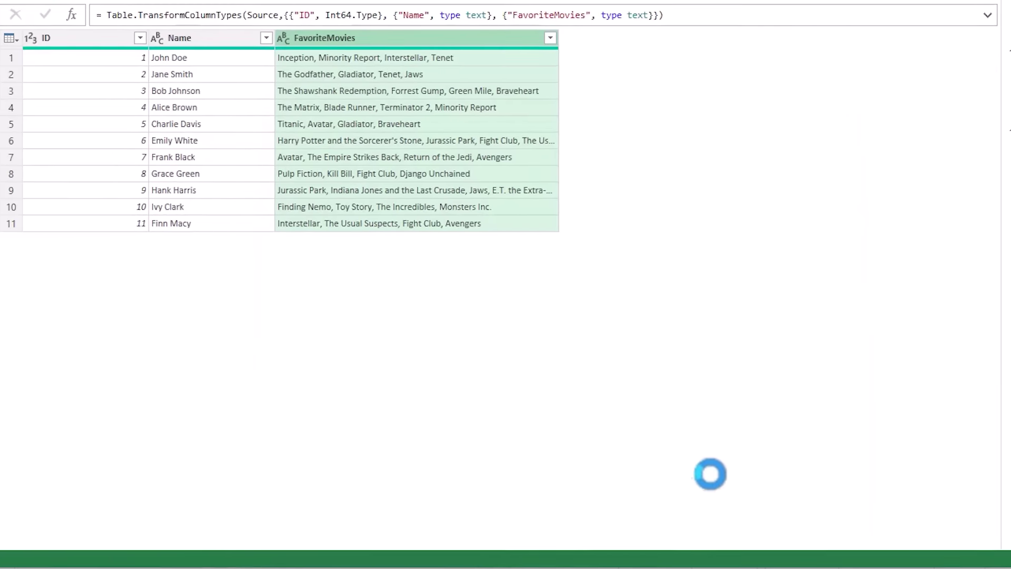
scroll(480, 248, "down", 5)
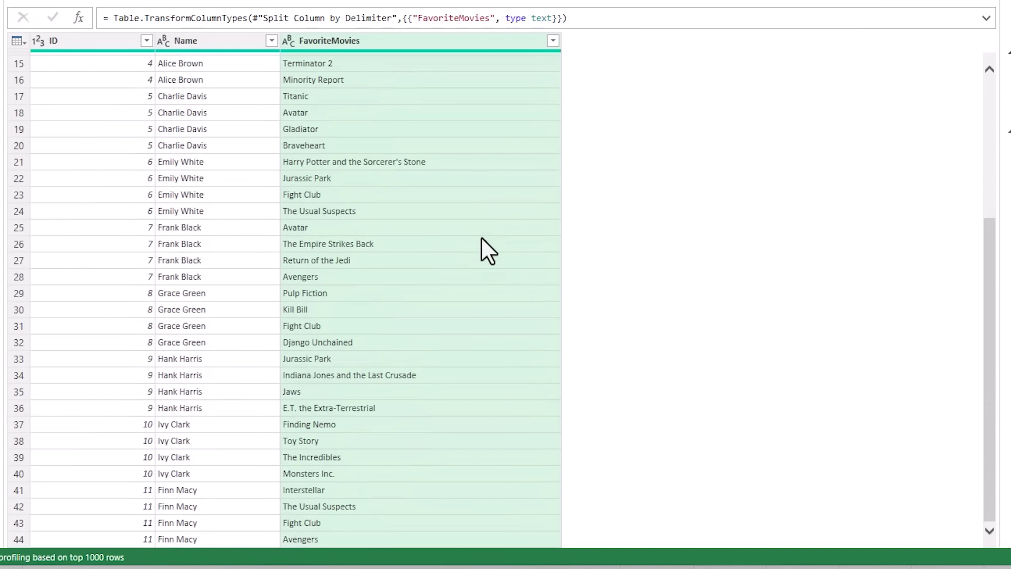
scroll(487, 250, "up", 5)
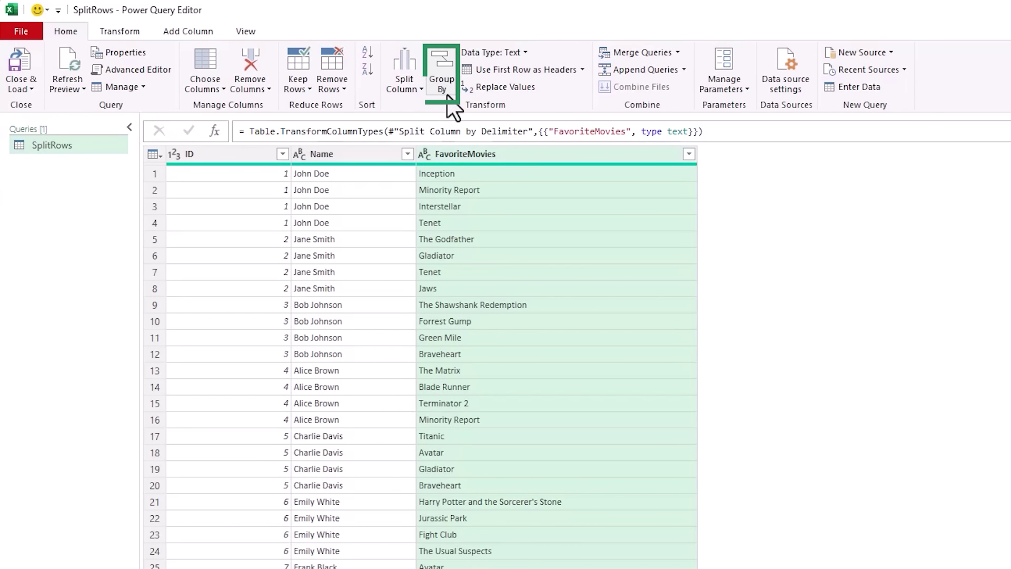
Group the rows by FavoriteMovies with a new Count column that uses the Count Rows operation.
left_click(450, 105)
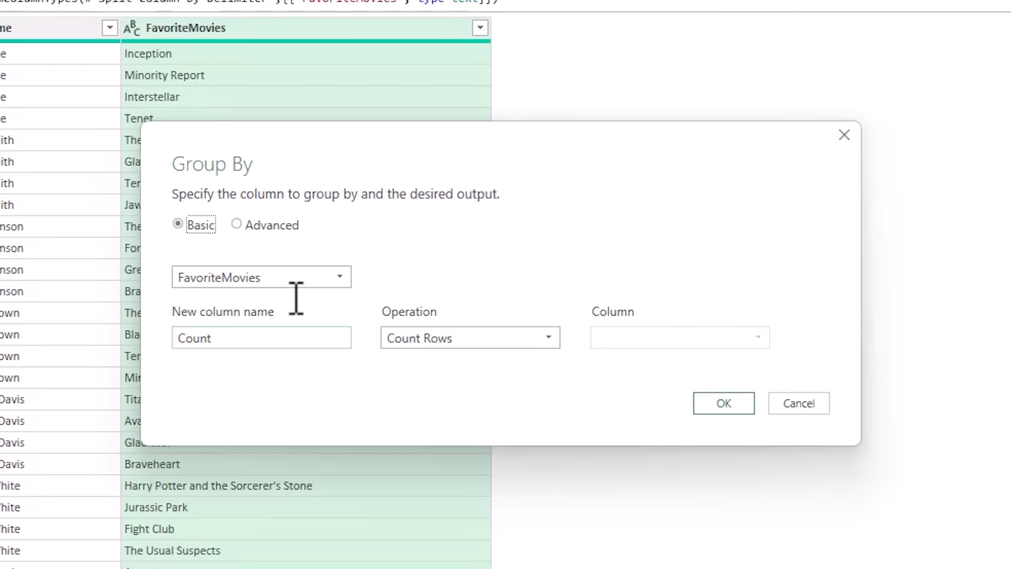
left_click(495, 363)
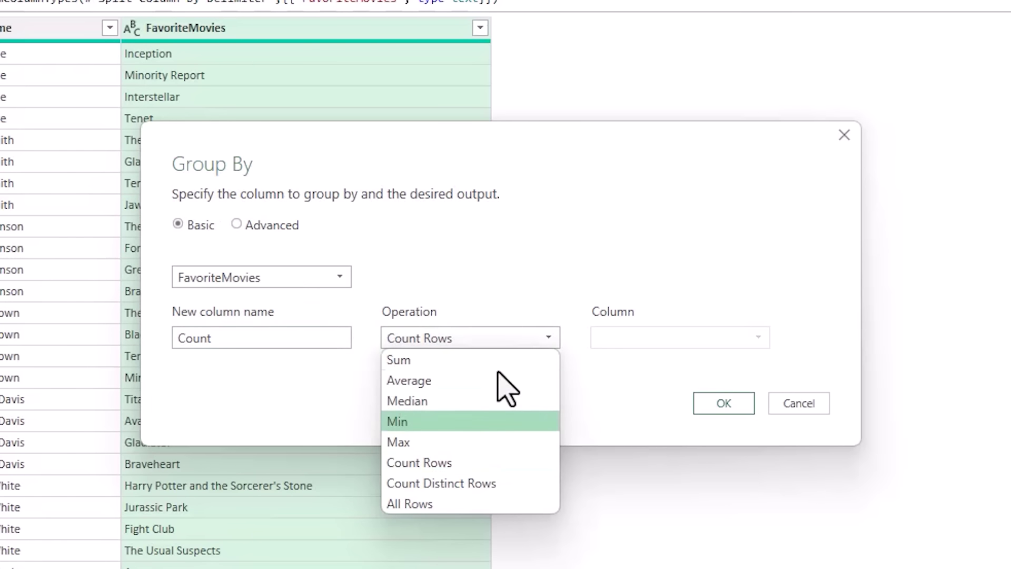
left_click(521, 462)
left_click(720, 406)
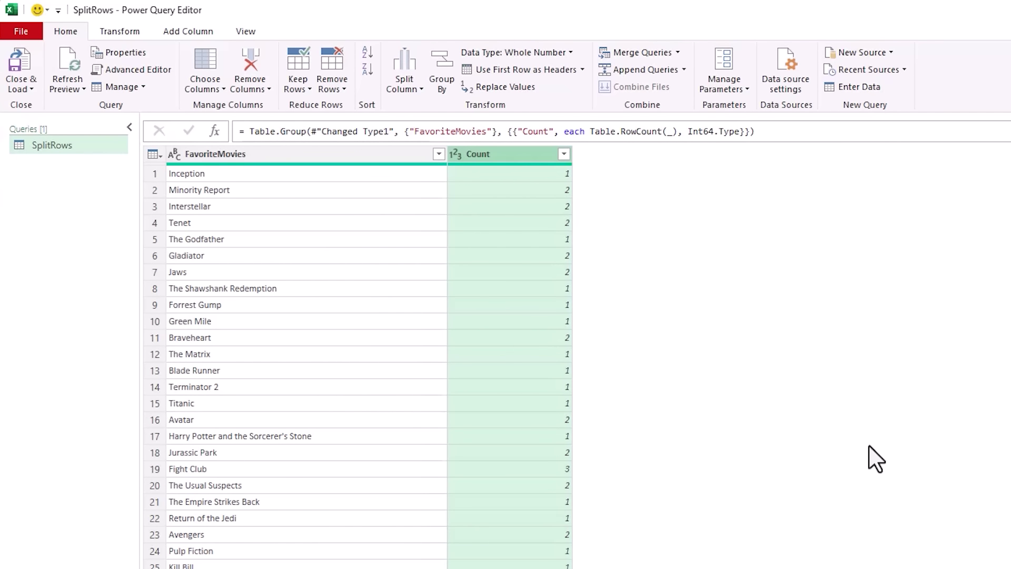
Sort the grouped table by Count in descending order and by FavoriteMovies in ascending order.
left_click(563, 154)
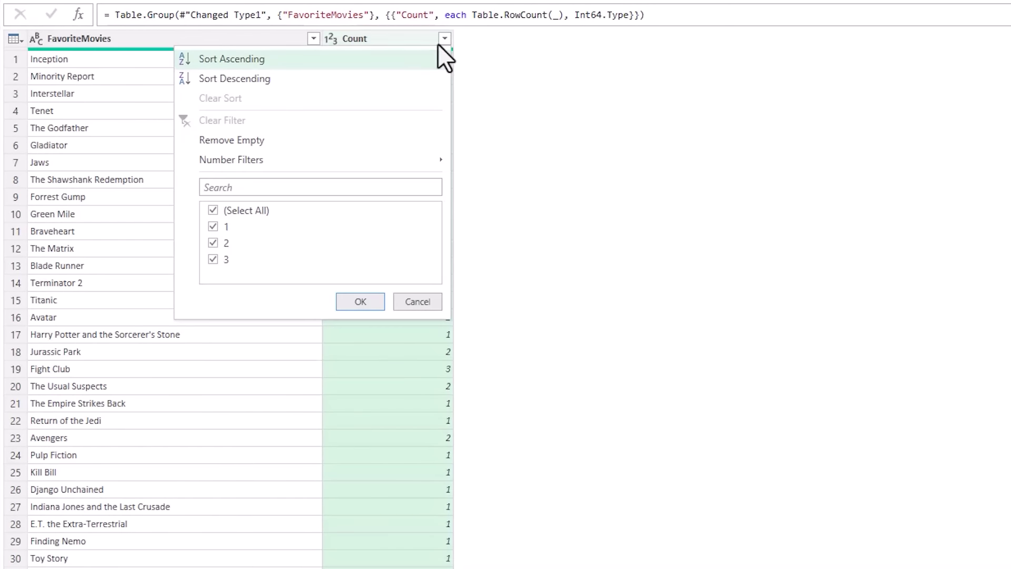
left_click(341, 78)
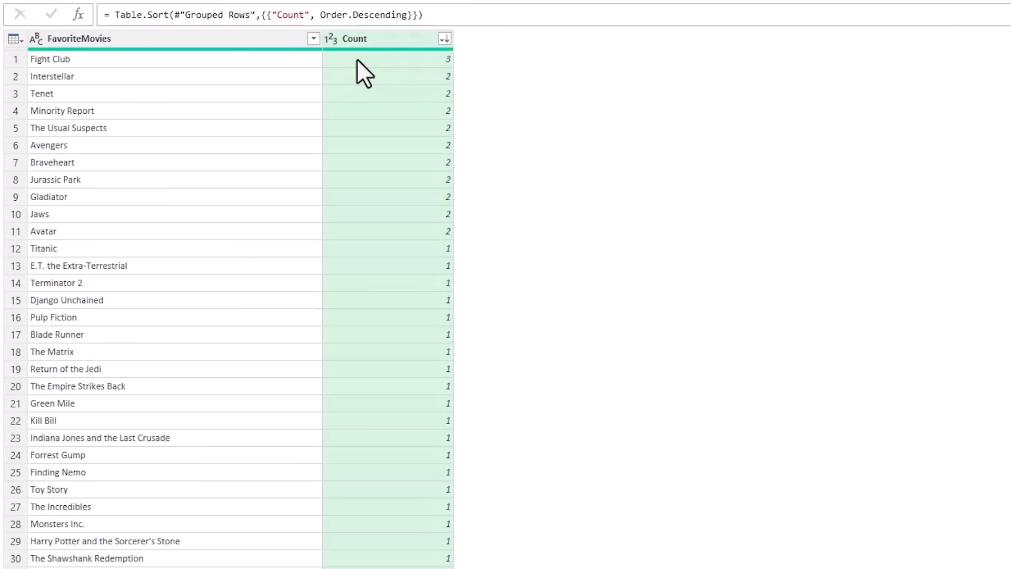
left_click(357, 59)
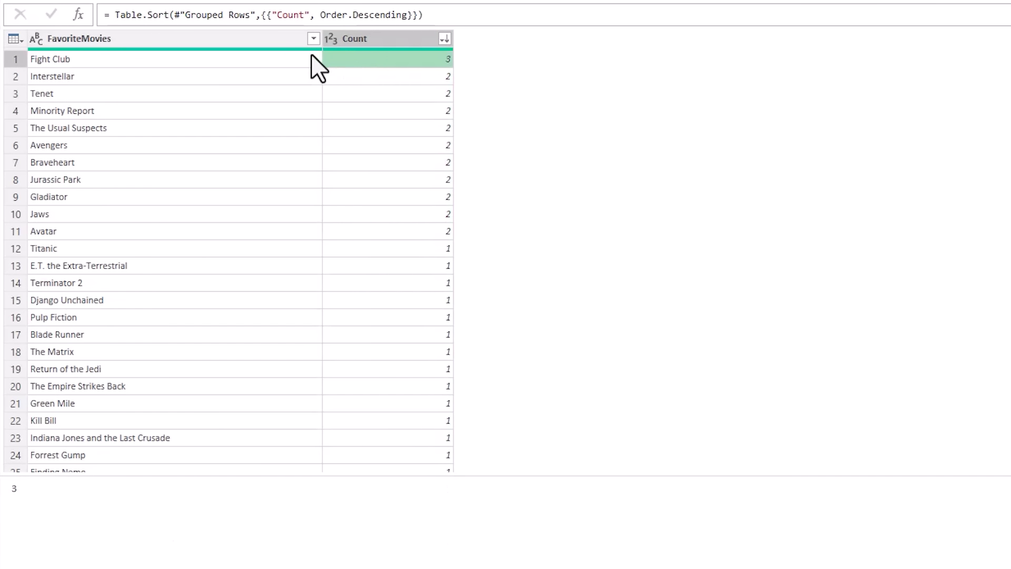
left_click(274, 38)
left_click(314, 38)
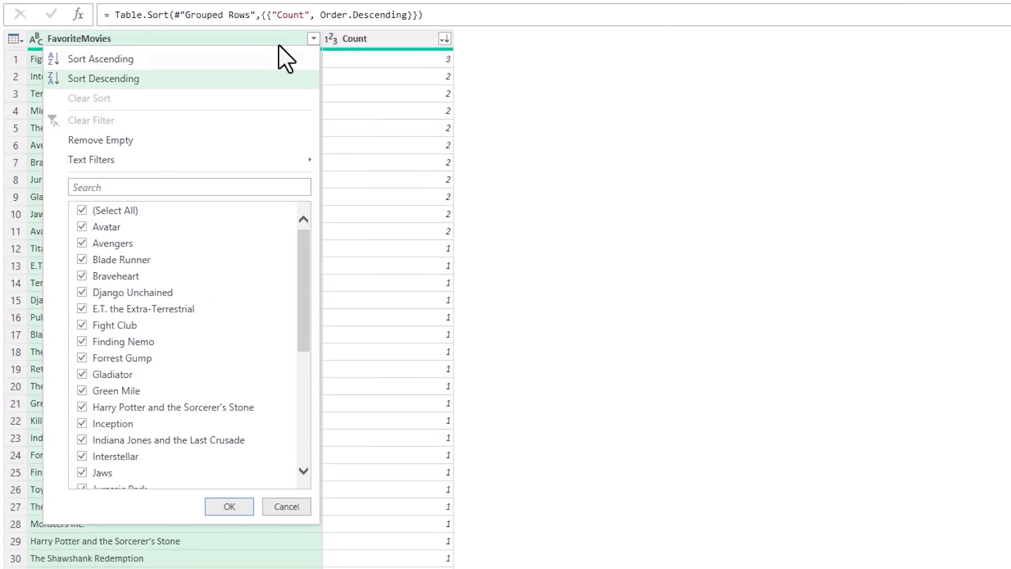
left_click(195, 60)
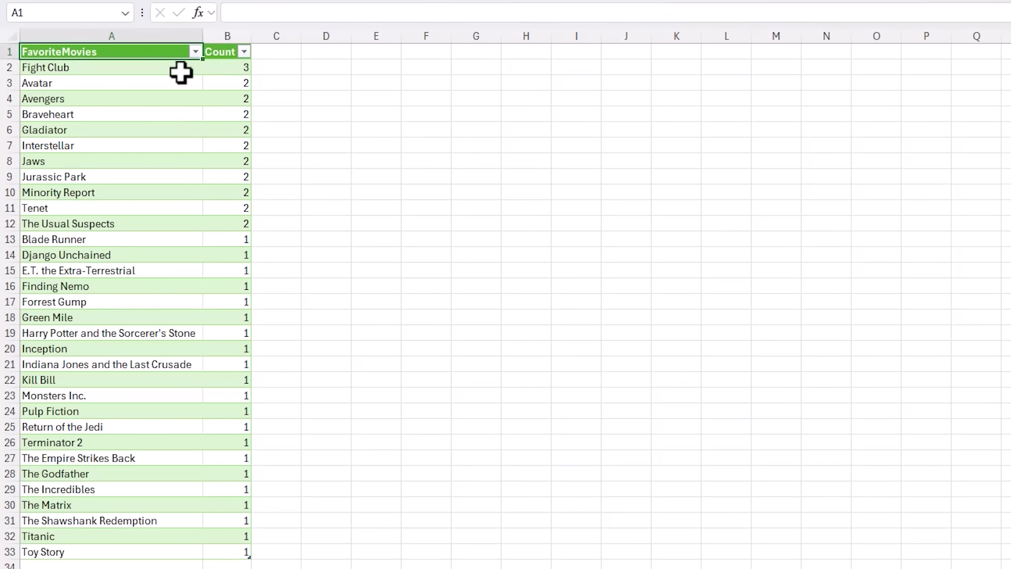
Examine the ProductCode, ProductName and Price columns of the computer parts table, along with several individual product codes.
left_click(151, 72)
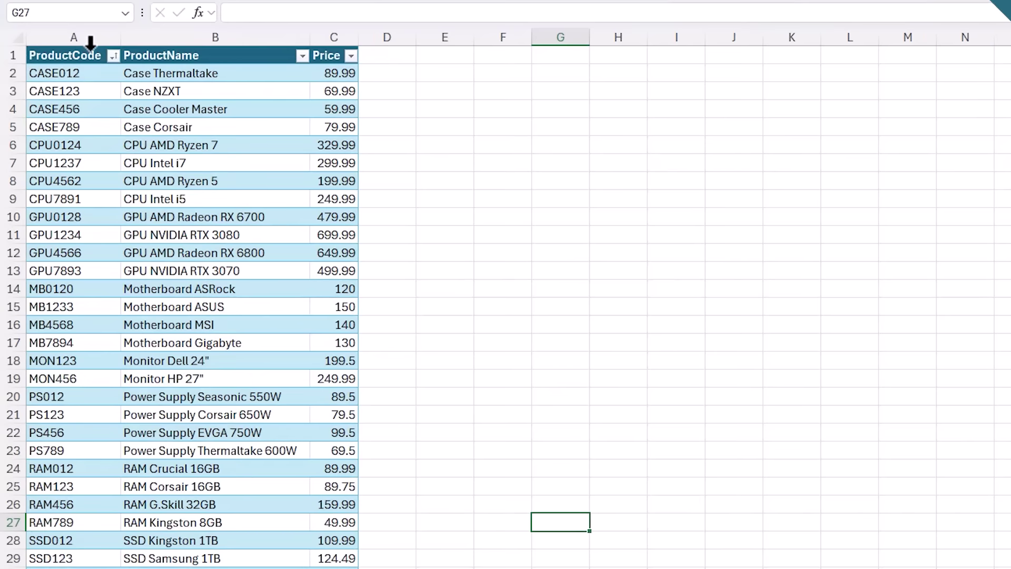
left_click(90, 48)
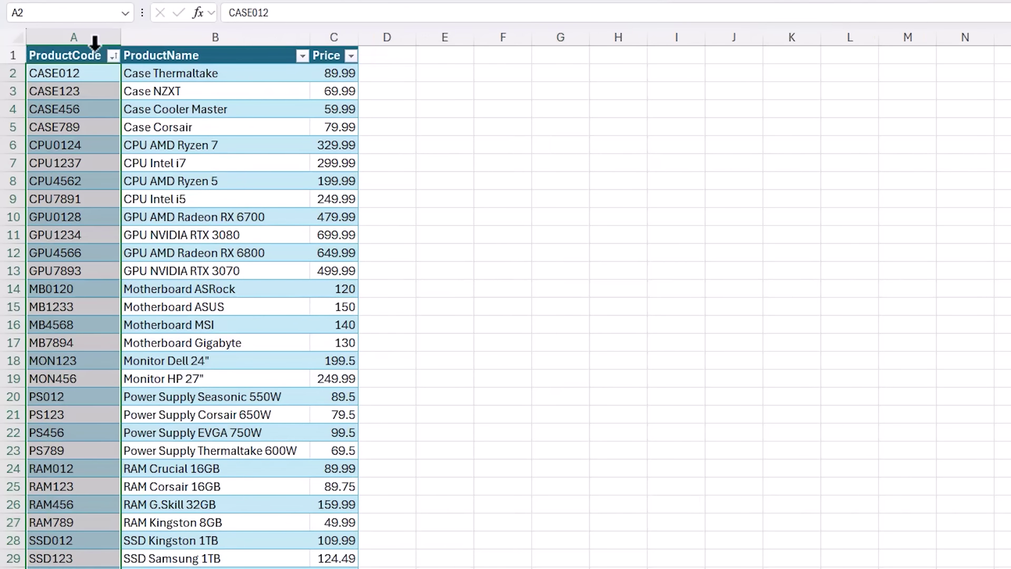
left_click(158, 41)
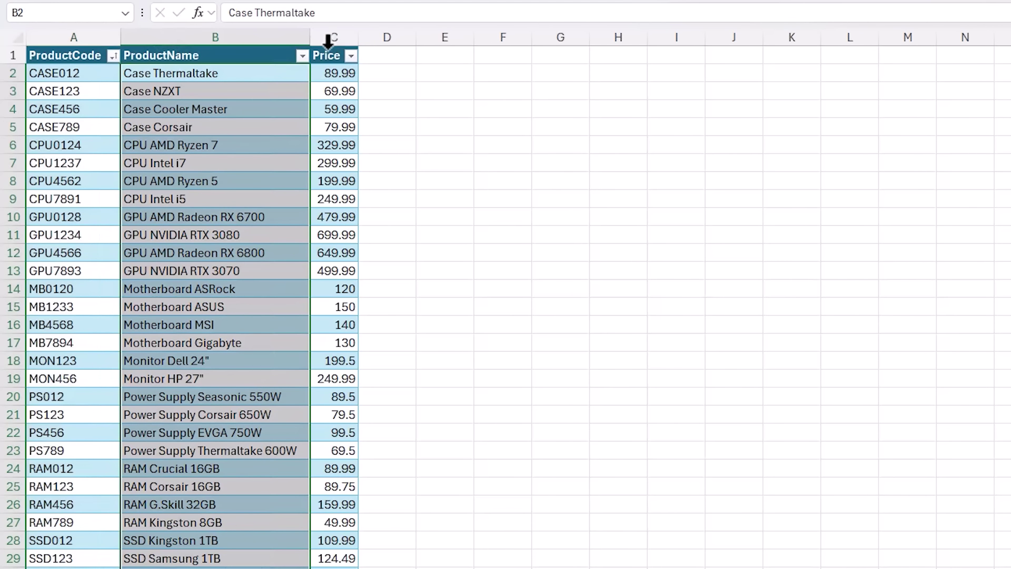
left_click(332, 40)
left_click(100, 49)
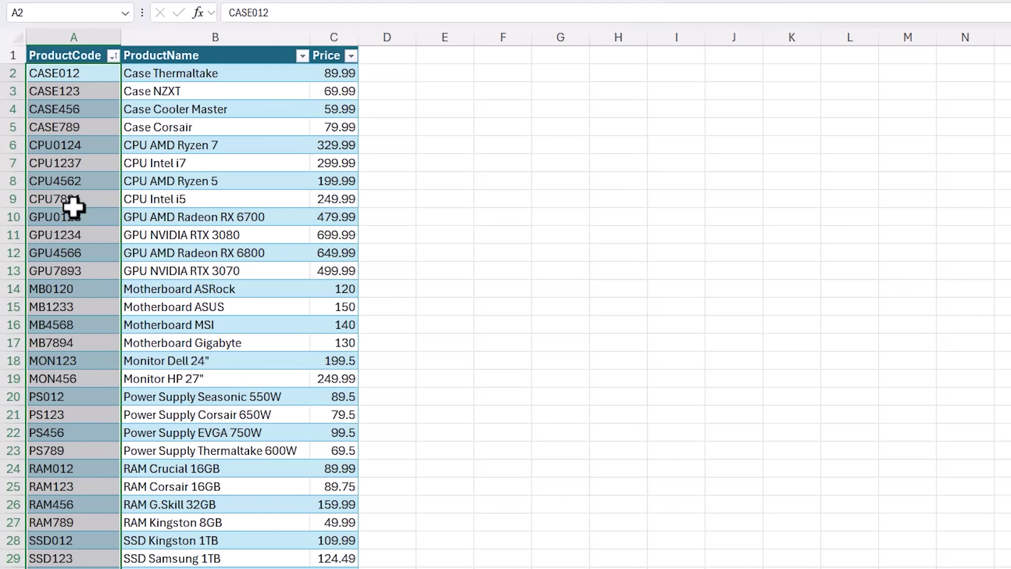
left_click(72, 108)
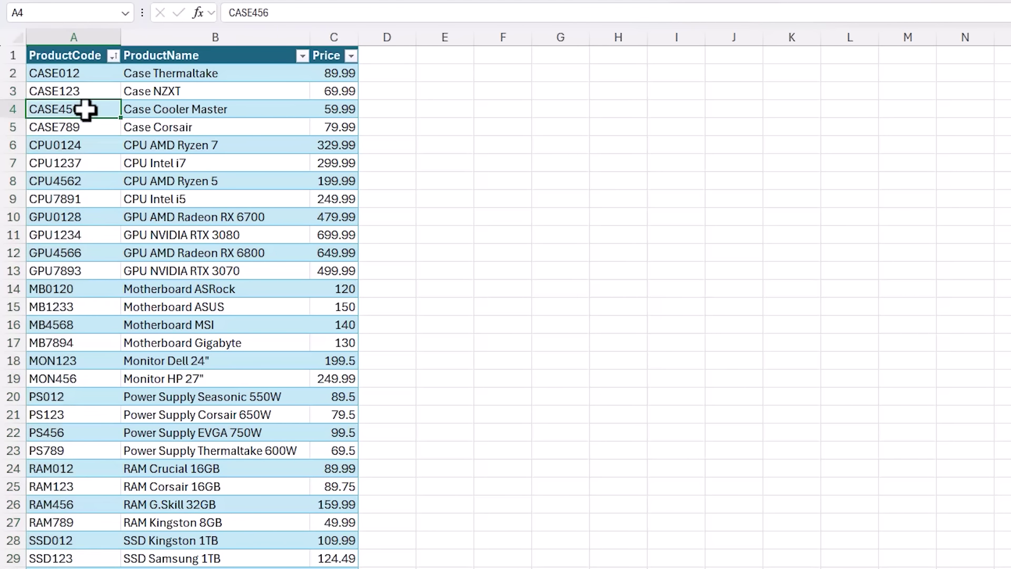
left_click(88, 217)
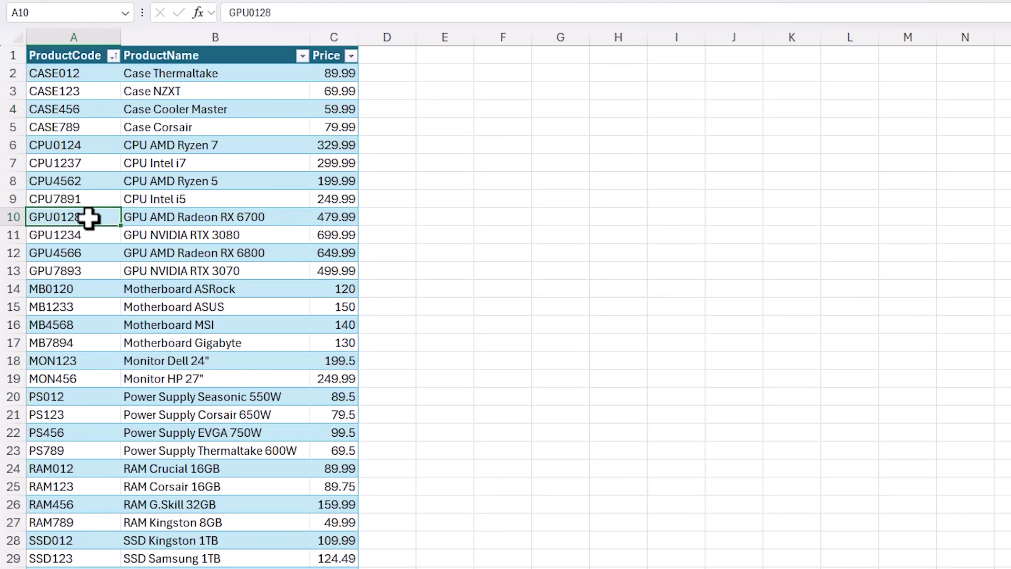
Load the SplitDigits product table into the Power Query Editor.
left_click(100, 293)
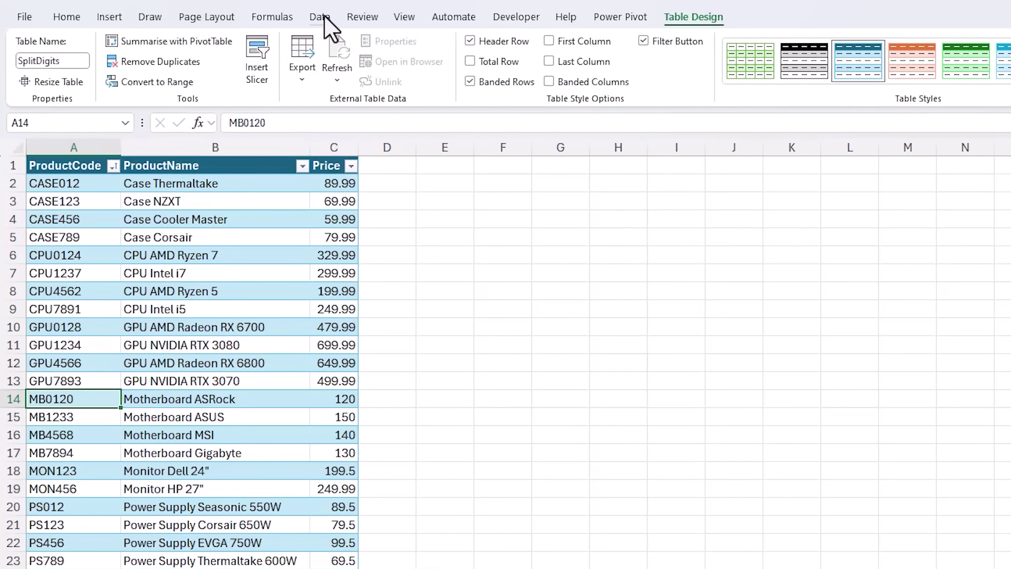
left_click(320, 17)
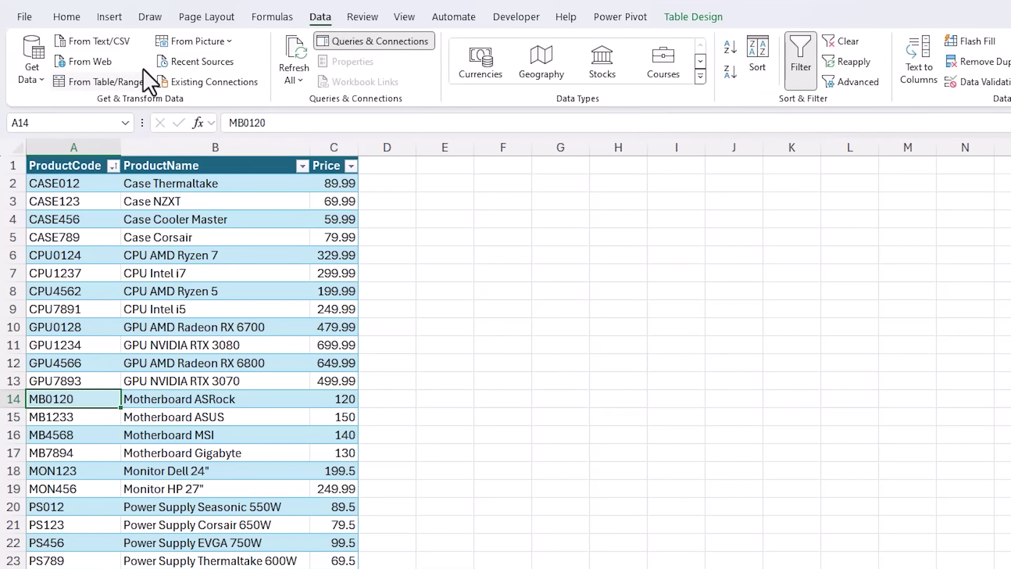
left_click(84, 86)
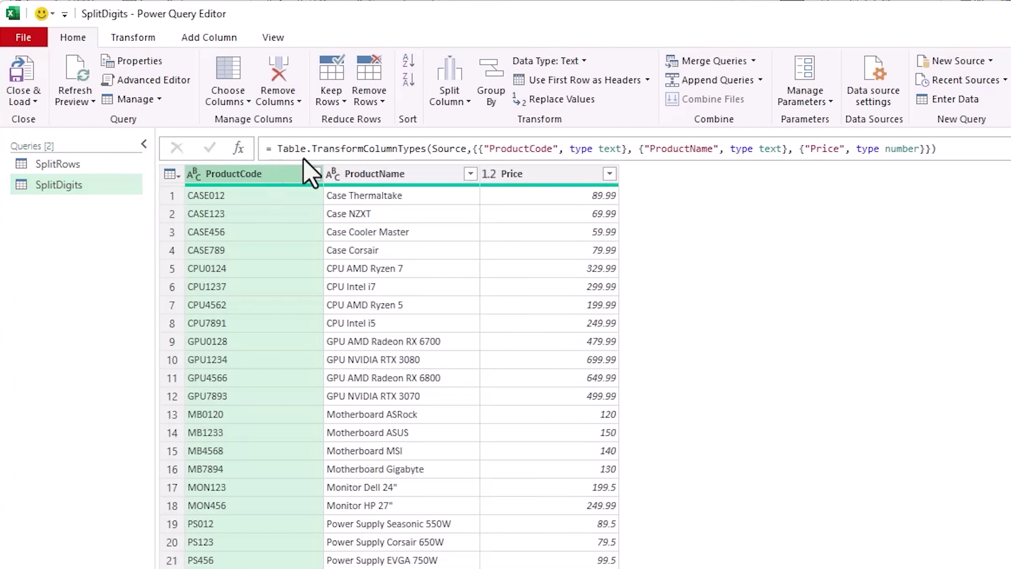
Split the ProductCode column by non-digit to digit and check the new number column.
left_click(439, 100)
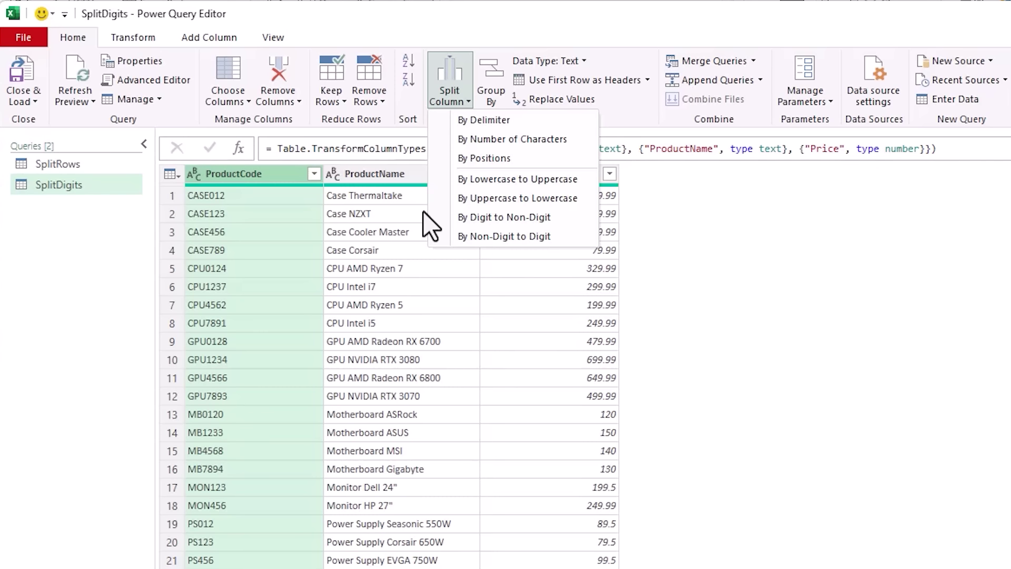
left_click(460, 237)
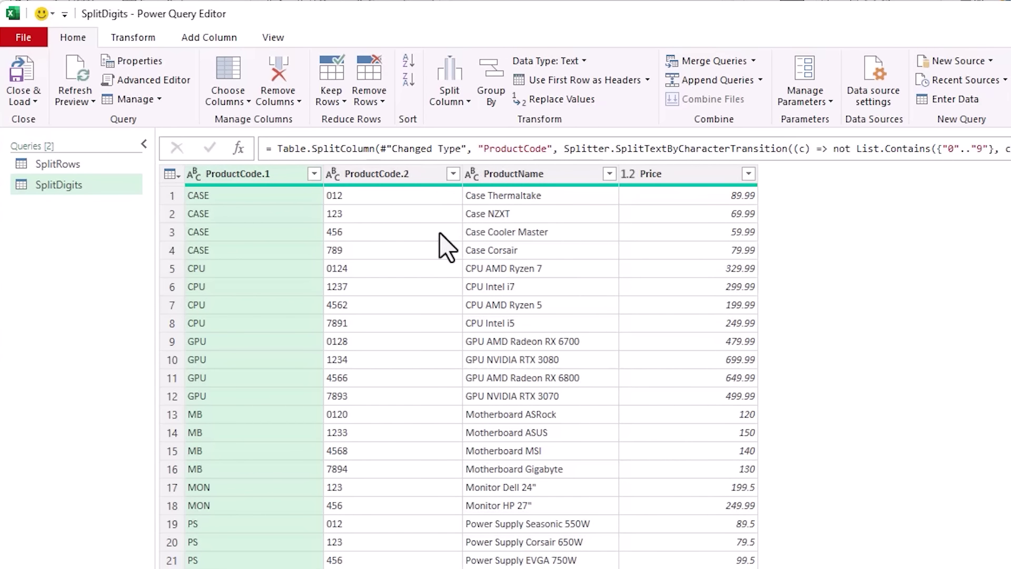
left_click(372, 172)
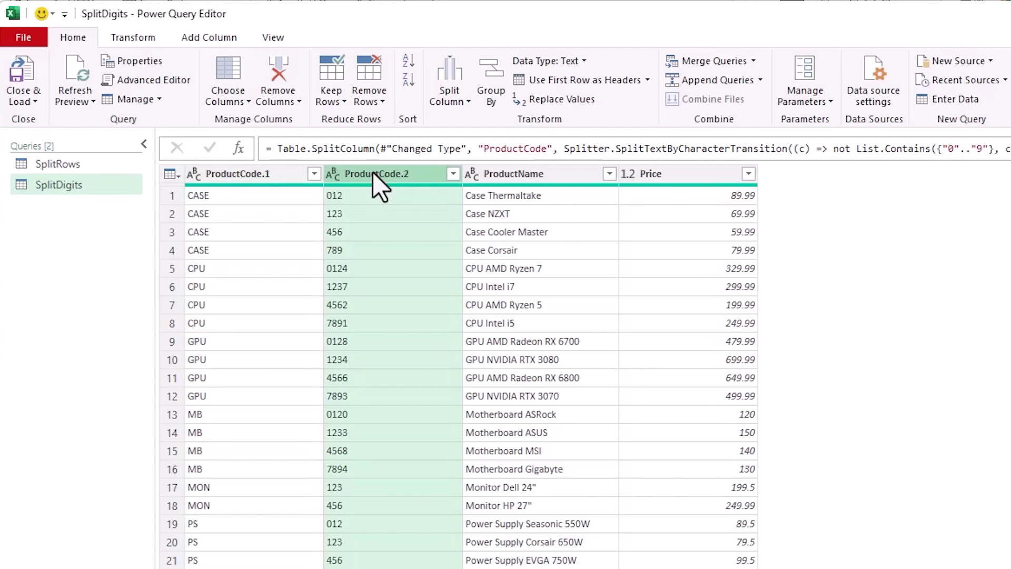
Rename the ProductCode.1 column, which holds the letter part of the codes, as ProductCodeAlpha.
left_click(281, 178)
double_click(282, 178)
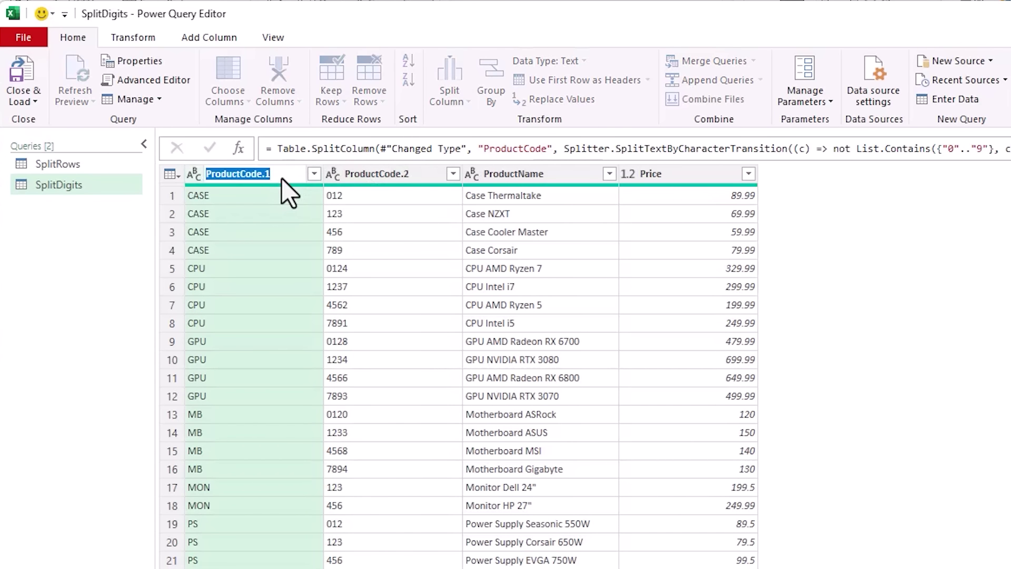
key("End")
key("BackSpace")
key("BackSpace")
type("Alpha")
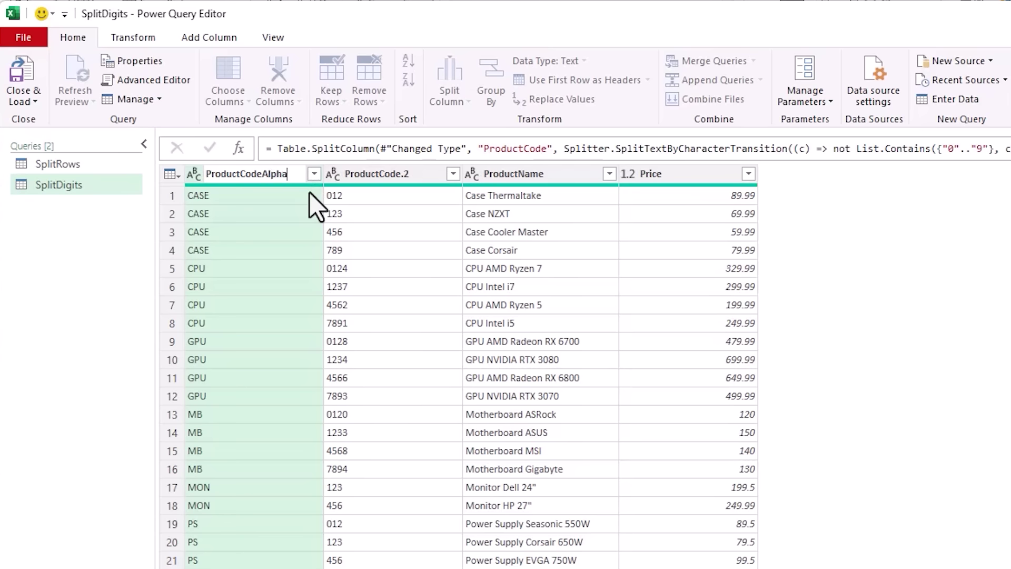
key("Return")
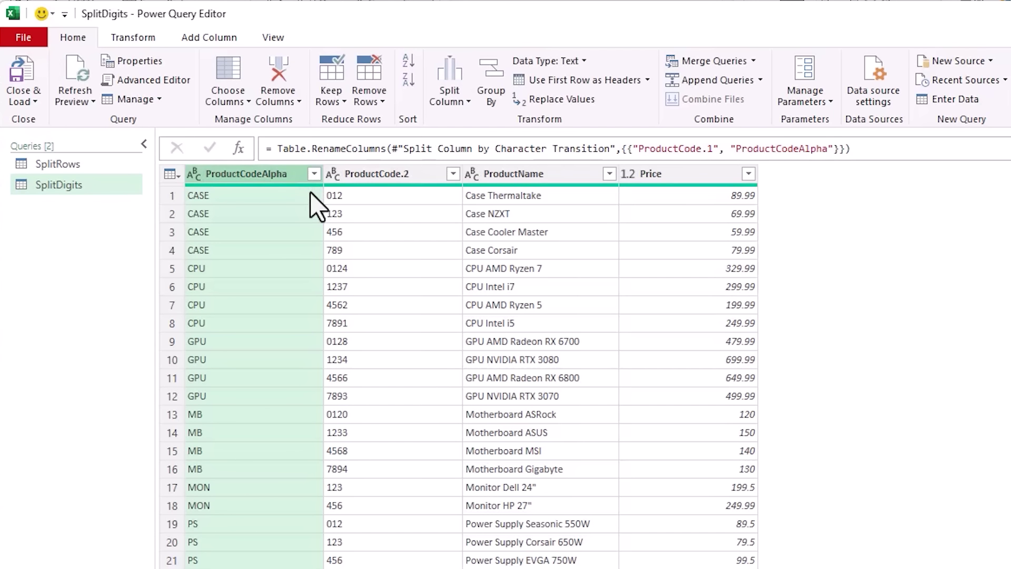
Rename the ProductCode.2 column as ProductCodeNumeric and load the query results into the workbook.
double_click(407, 176)
key("End")
key("BackSpace")
key("BackSpace")
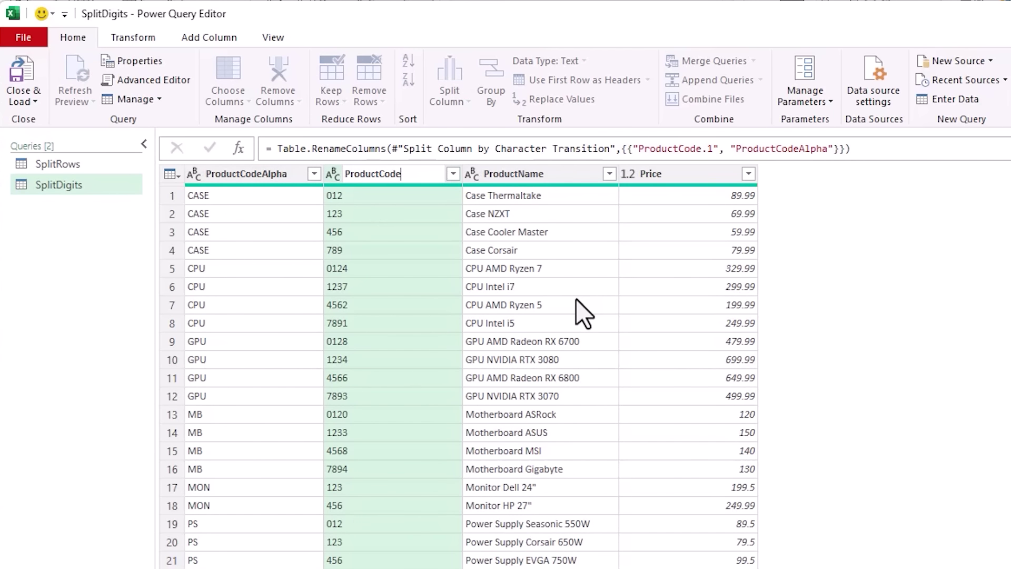
type("Numeri")
type("c")
key("Return")
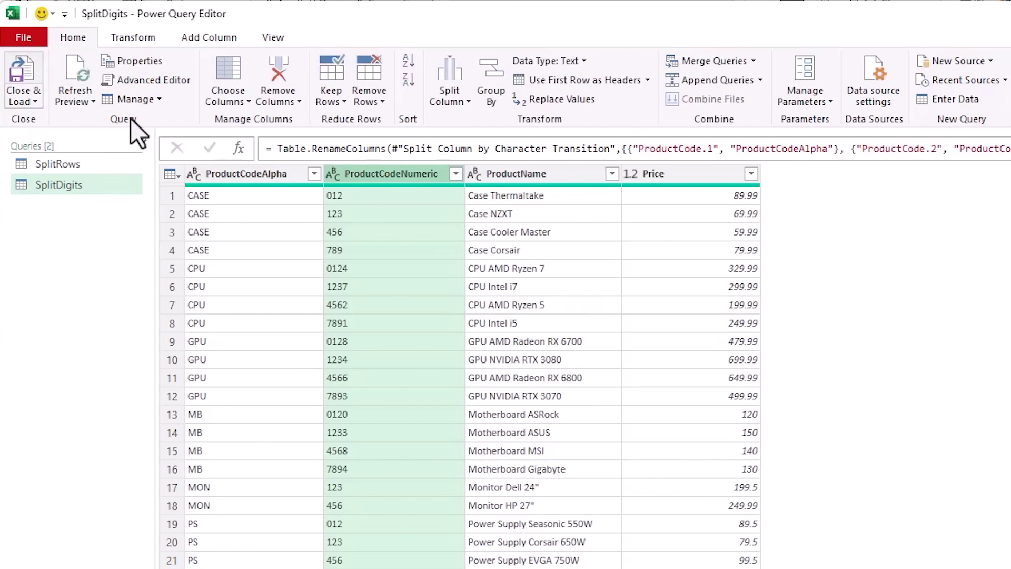
left_click(25, 76)
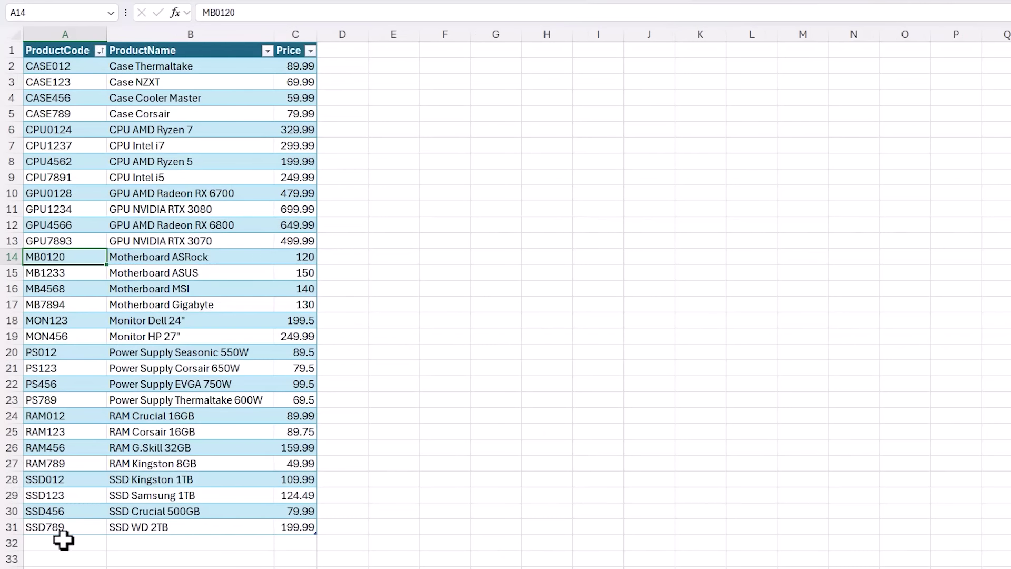
Add a row below the source product table with code SSD591, name SSD WD 1TB and price 99.99.
left_click(63, 542)
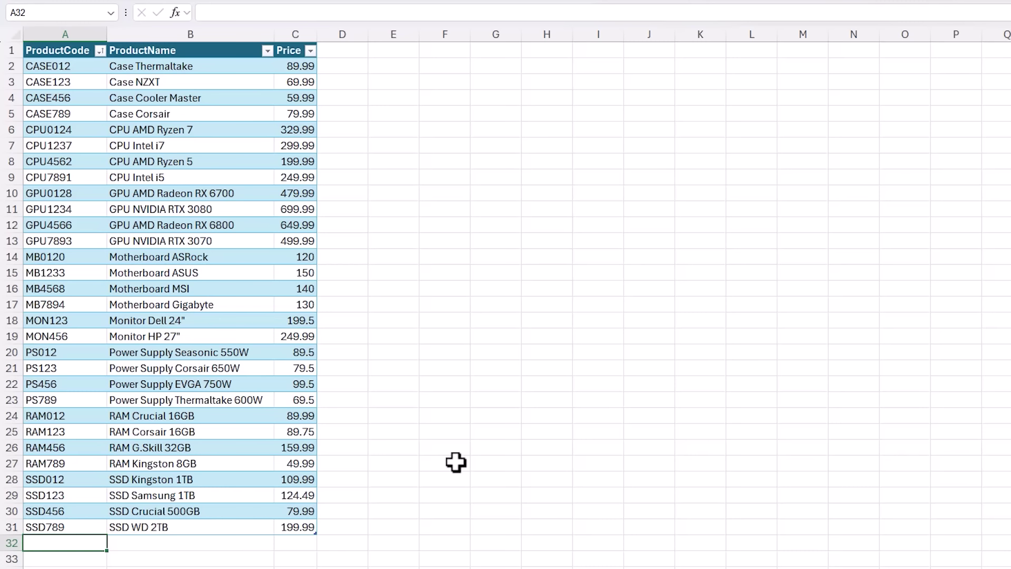
type("SSD591")
key("Tab")
type("SSD WD 2T")
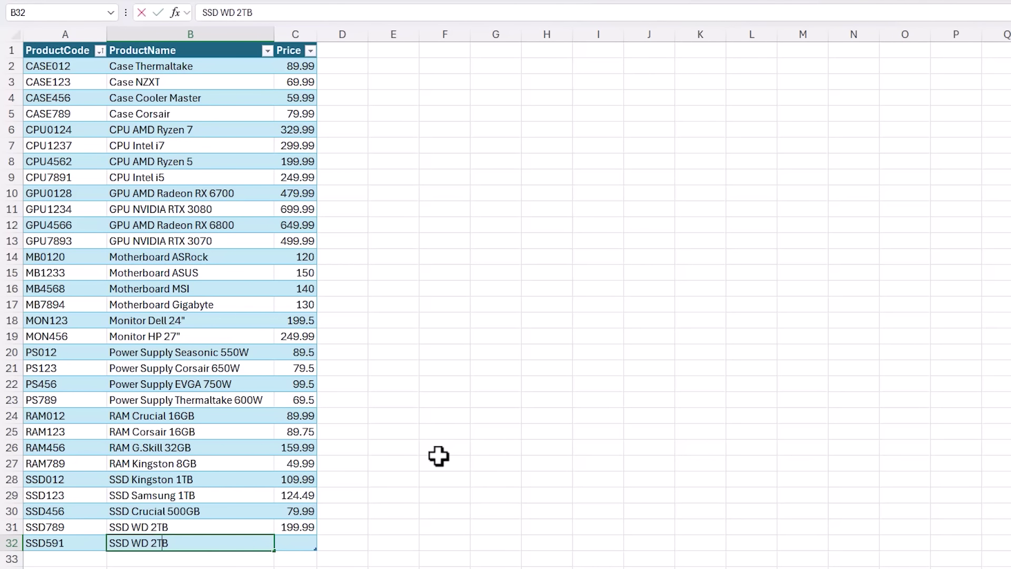
key("BackSpace")
key("BackSpace")
key("BackSpace")
type("1TB")
key("Tab")
type("99.99")
key("Return")
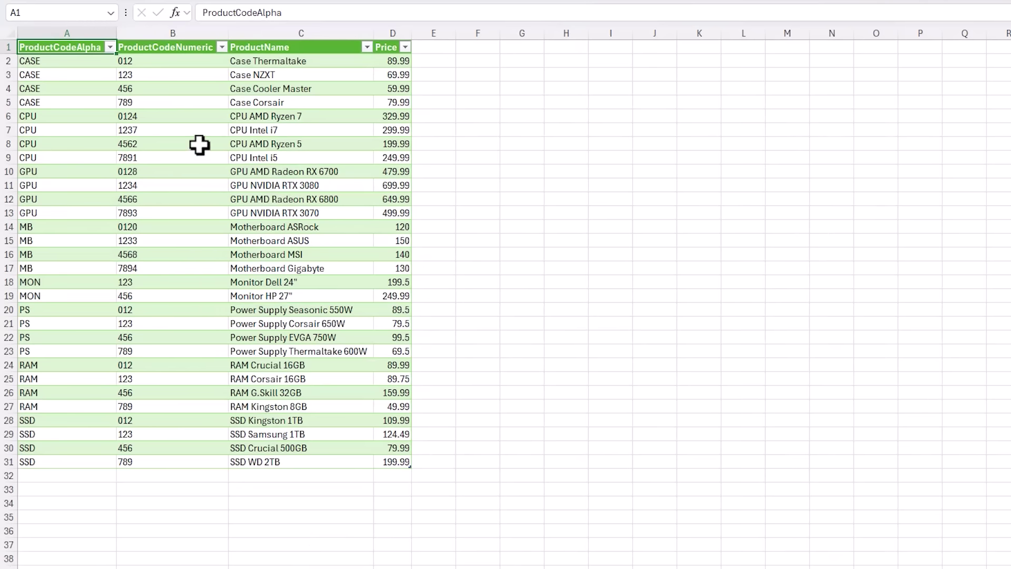
Refresh the loaded table with the split product codes to bring in the new product row.
left_click(199, 144)
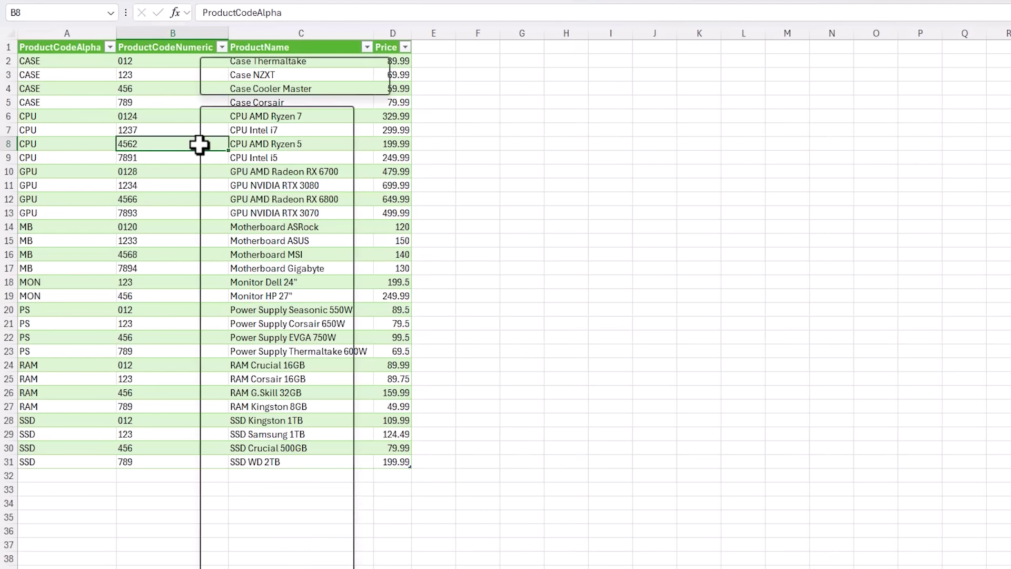
right_click(199, 145)
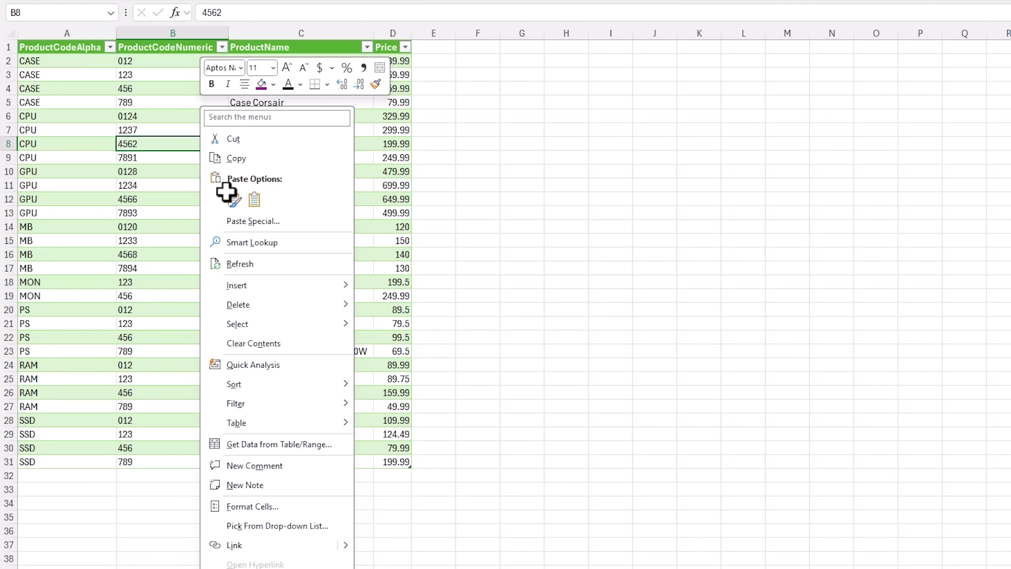
left_click(275, 264)
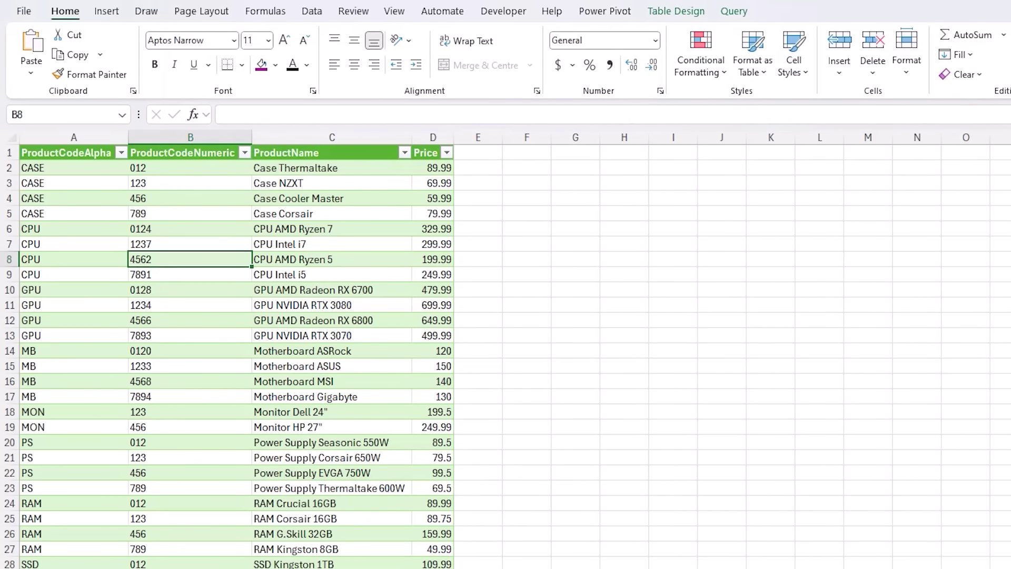
Get data from a folder, choosing csv_files inside Power Query Tips & Tricks.
left_click(316, 12)
left_click(32, 68)
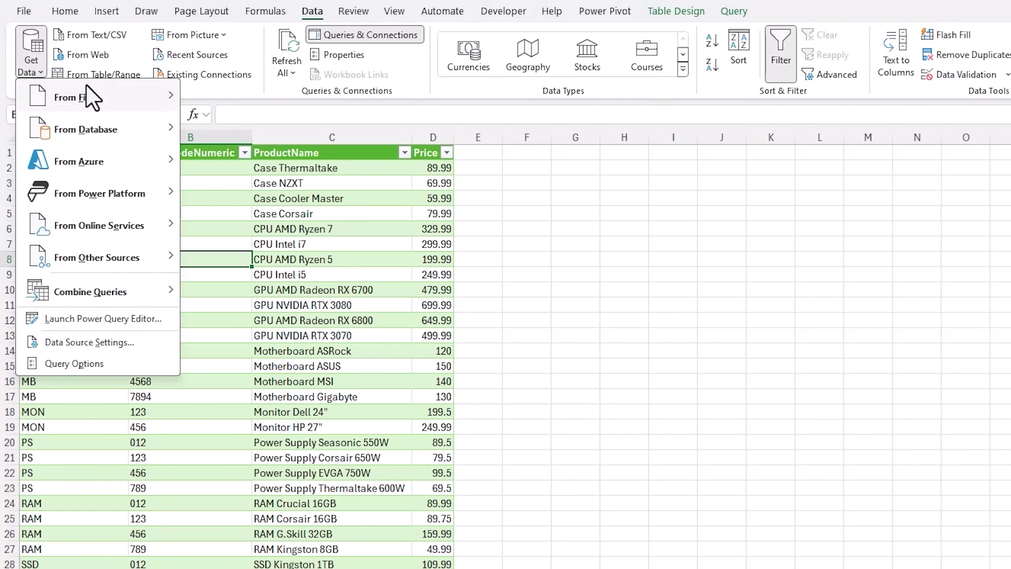
mouse_move(87, 85)
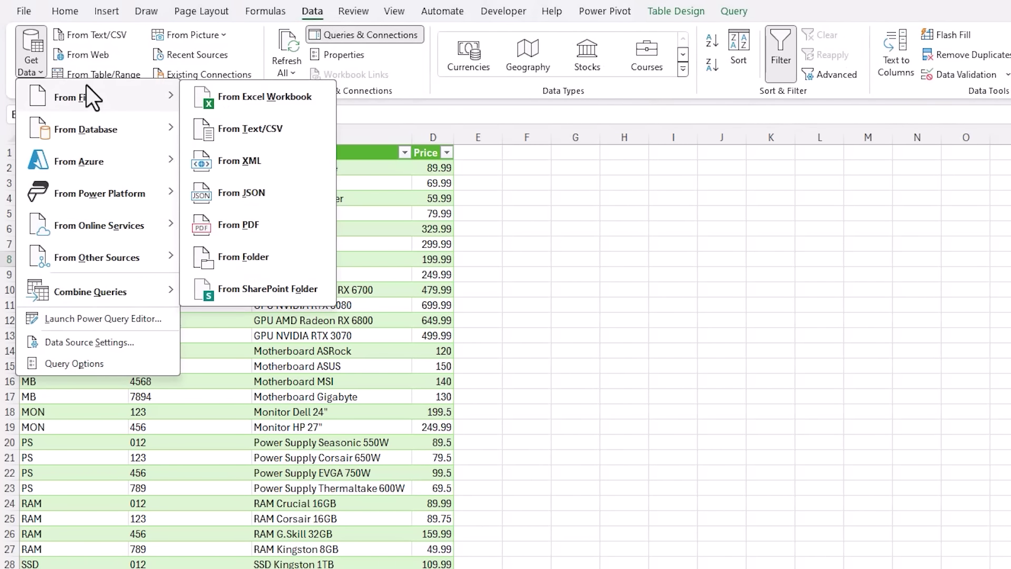
left_click(304, 255)
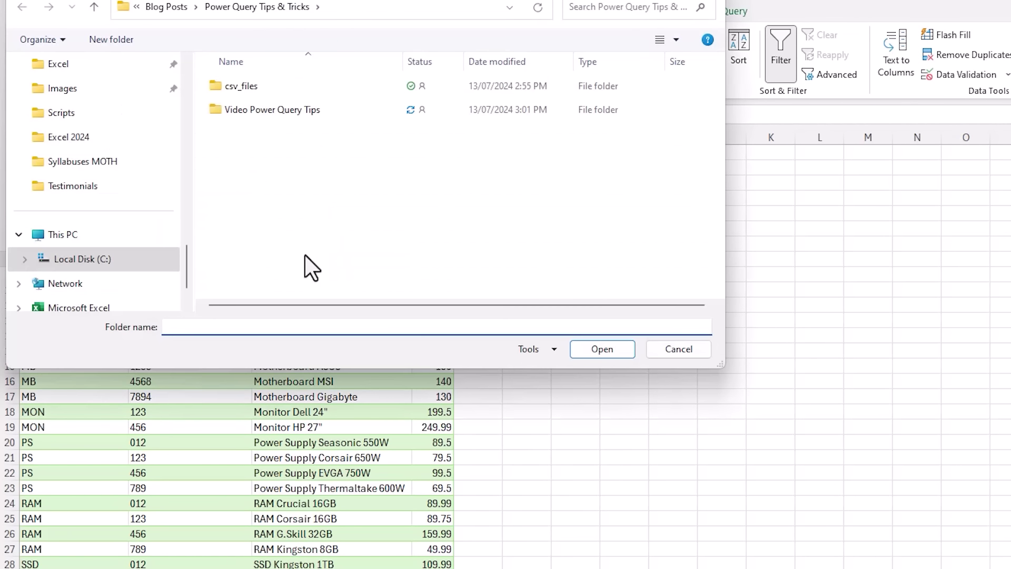
double_click(245, 89)
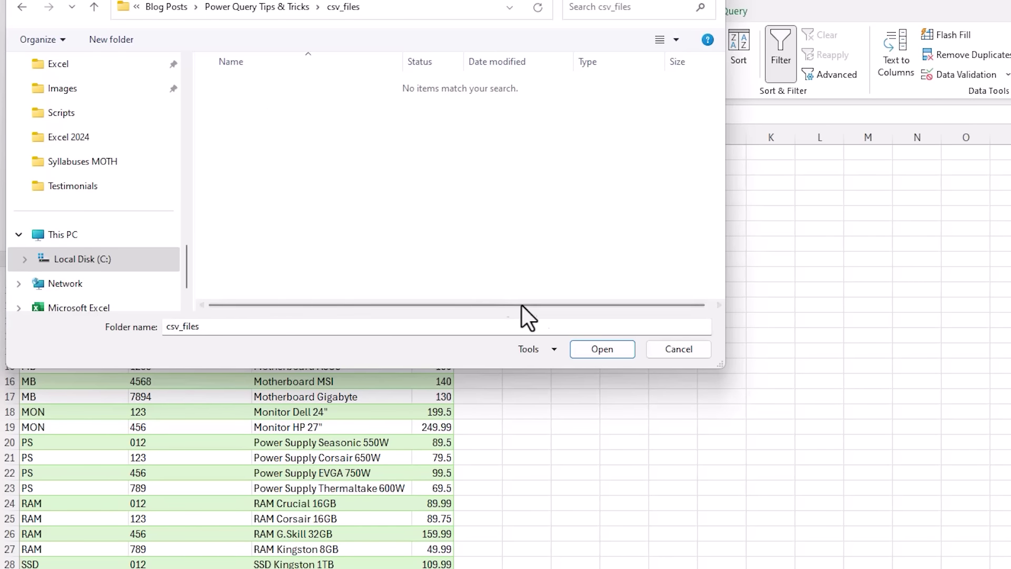
left_click(585, 349)
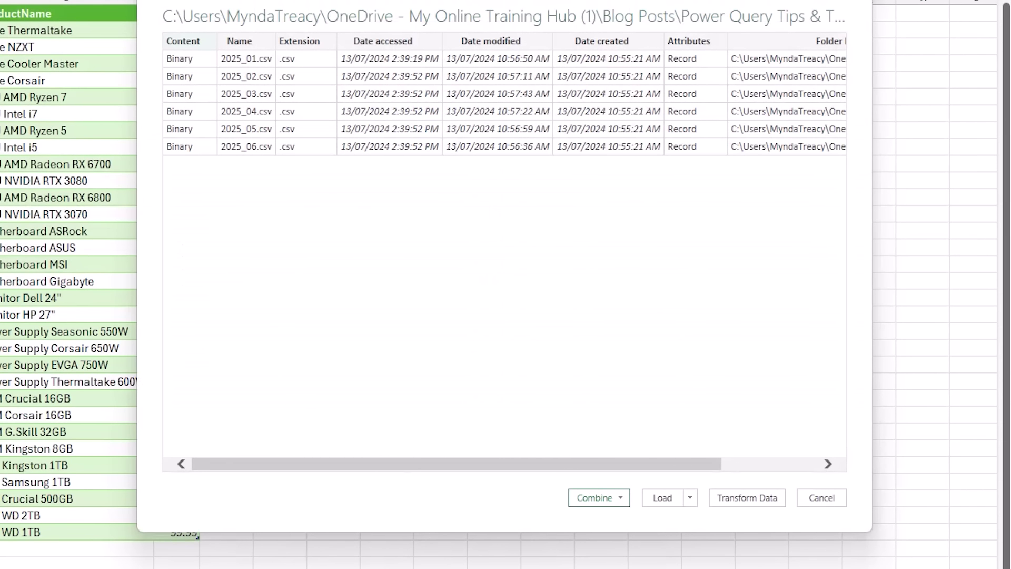
Combine and transform the CSV files listed in the folder preview.
left_click(623, 498)
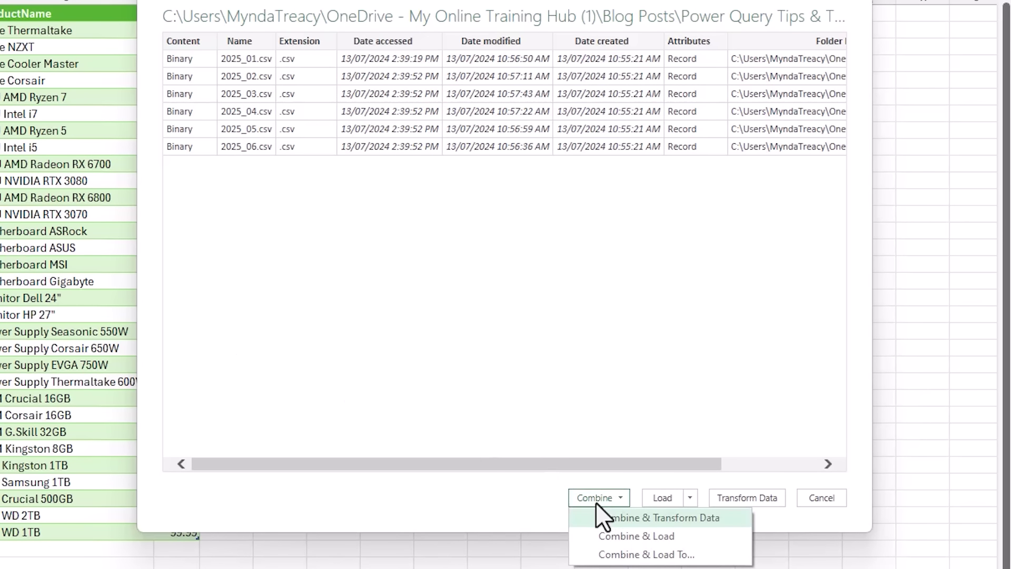
key("Down")
key("Down")
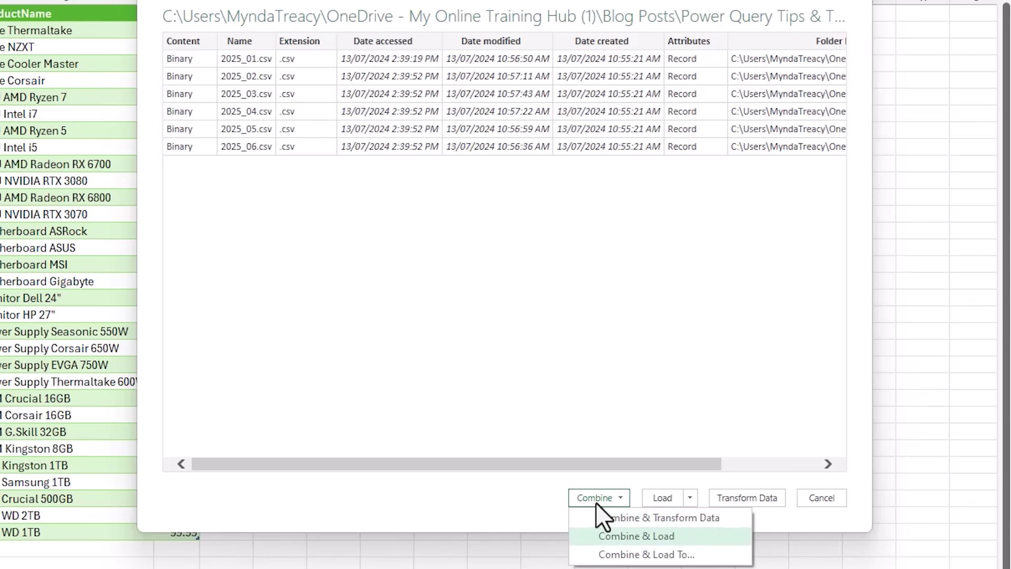
key("Up")
key("Up")
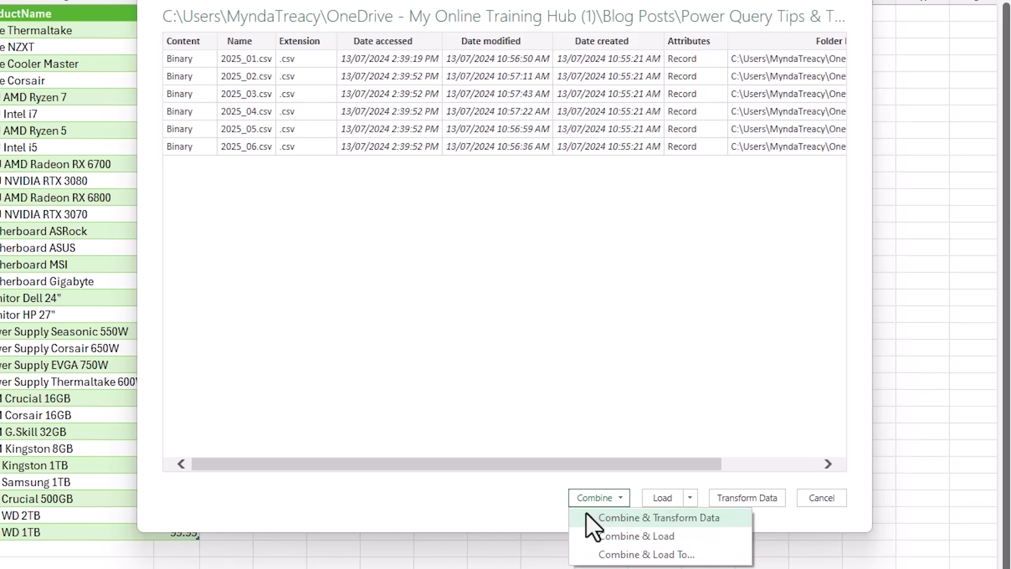
left_click(580, 519)
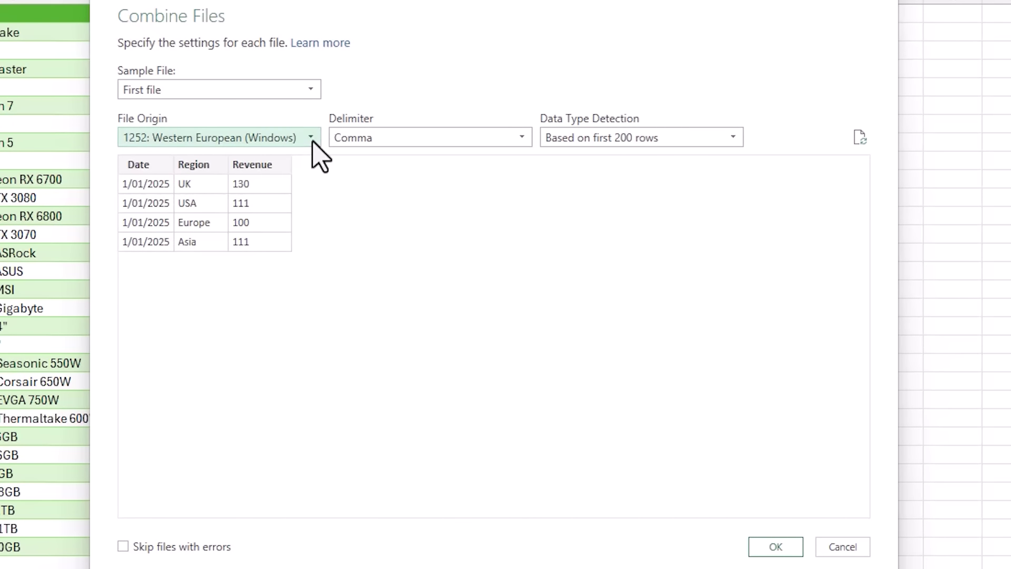
Review the File Origin and Delimiter choices for the combined files and accept the settings with First file as the sample.
left_click(312, 138)
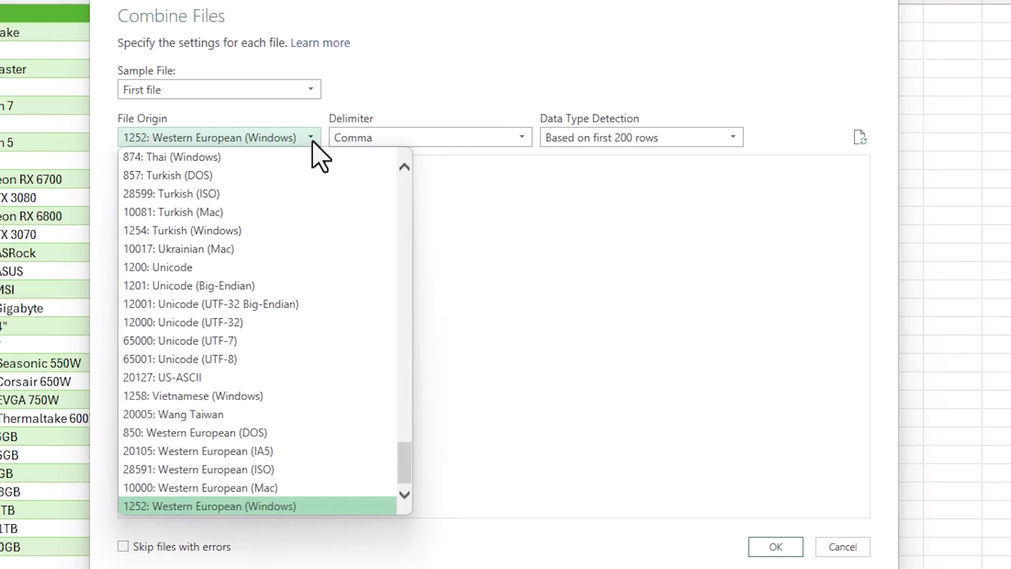
left_click(312, 139)
left_click(522, 138)
left_click(522, 138)
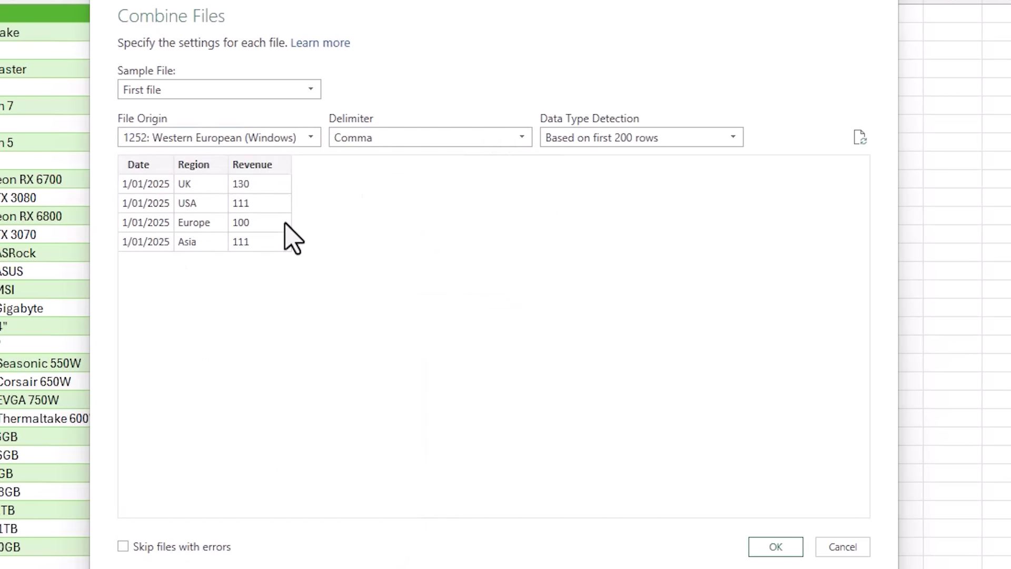
left_click(760, 548)
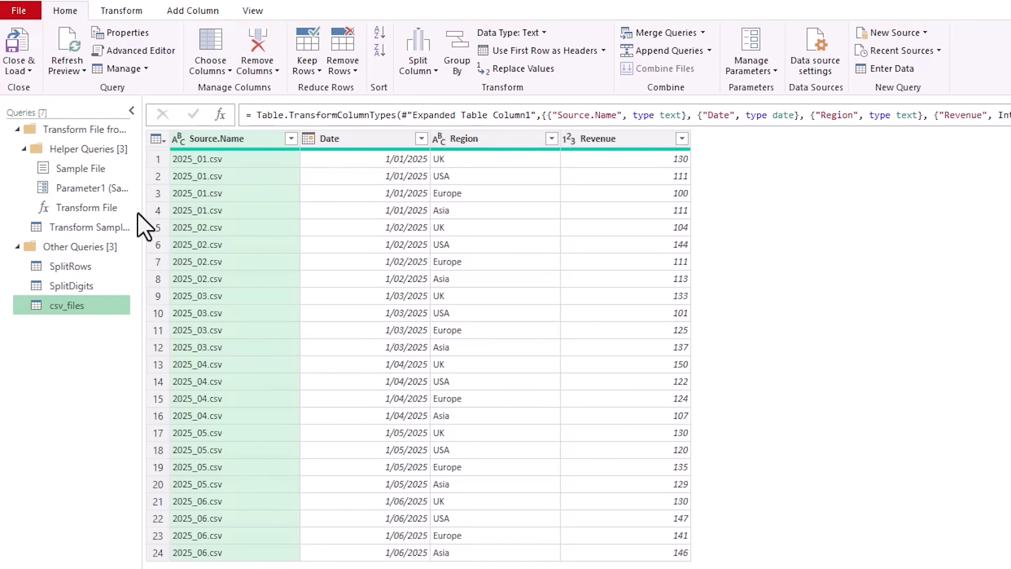
Remove the Source.Name column from the csv_files query and rename the query CombinedFiles.
left_click_drag(138, 212, 204, 215)
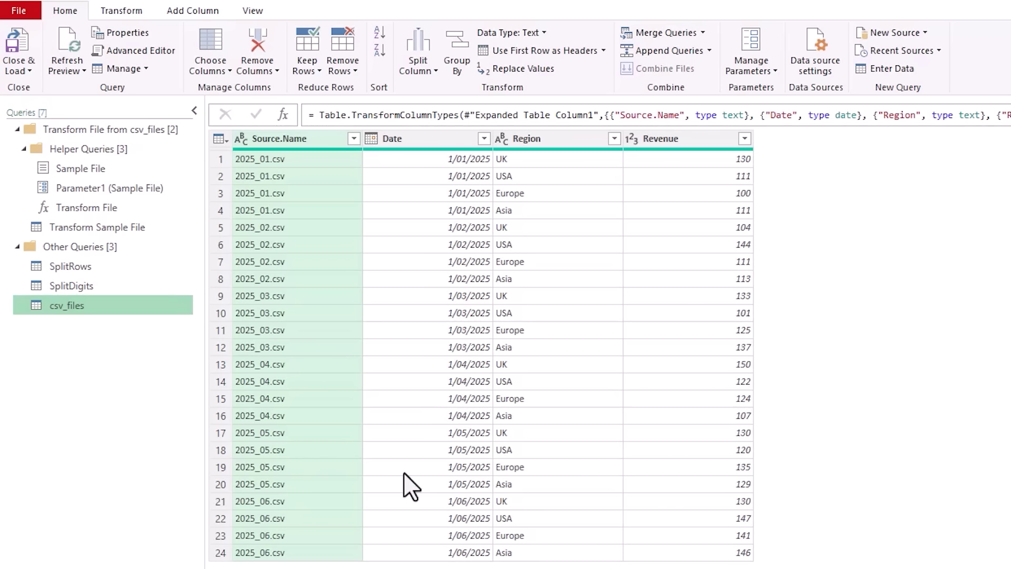
left_click(318, 138)
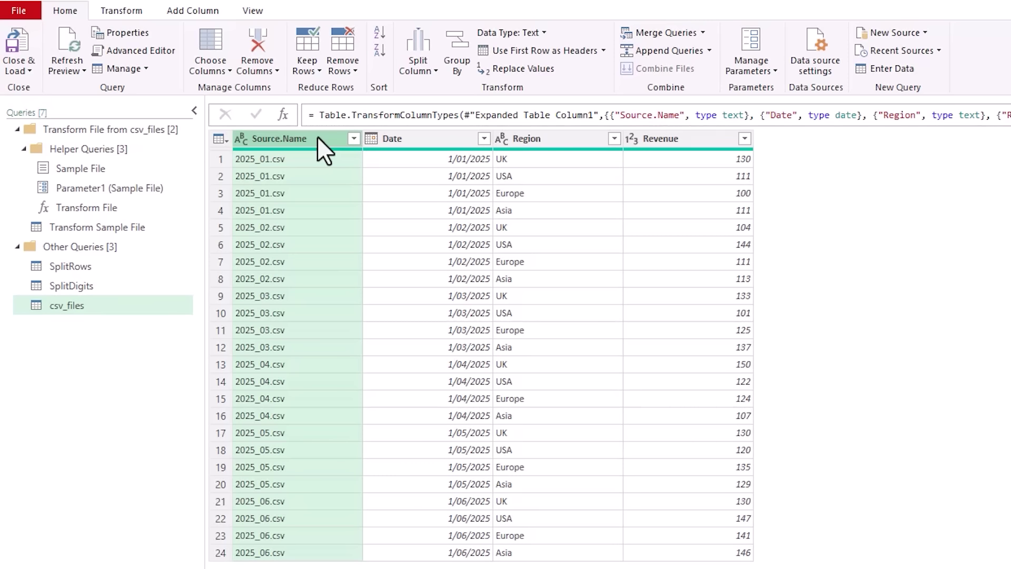
key("Delete")
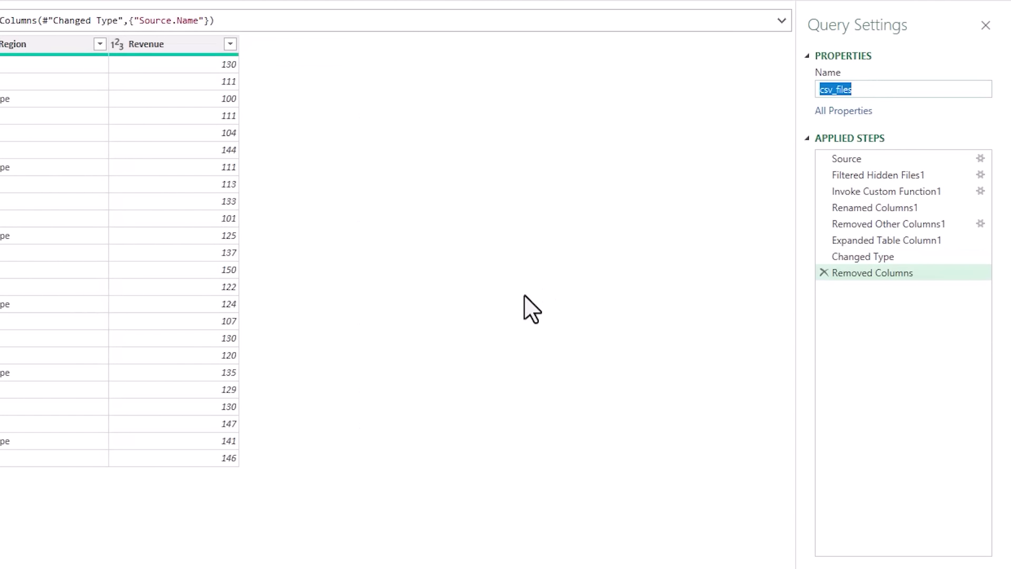
type("CombinedFiles")
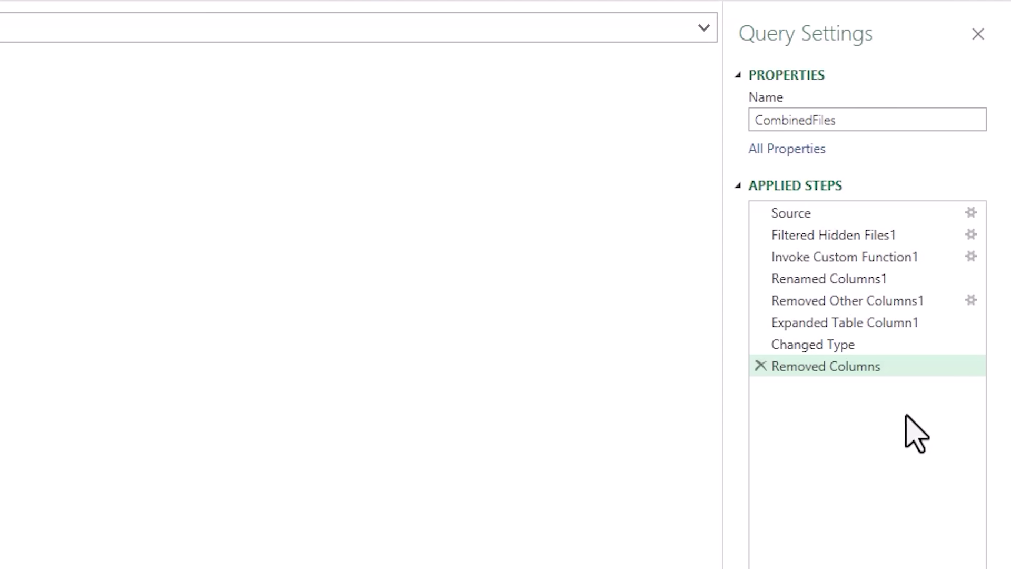
Load the CombinedFiles query as a Pivot Table Report on a new worksheet.
left_click(20, 68)
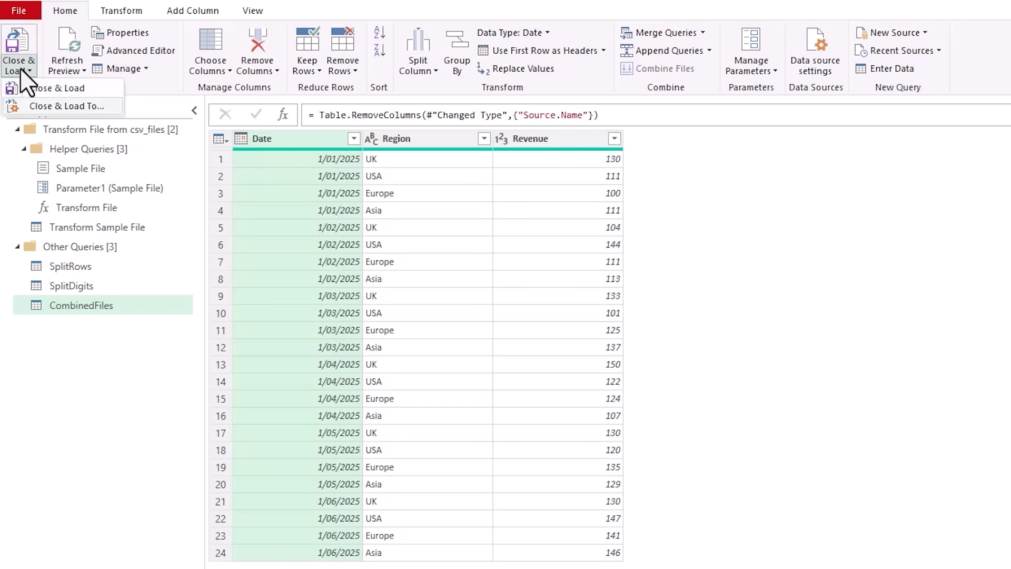
left_click(33, 107)
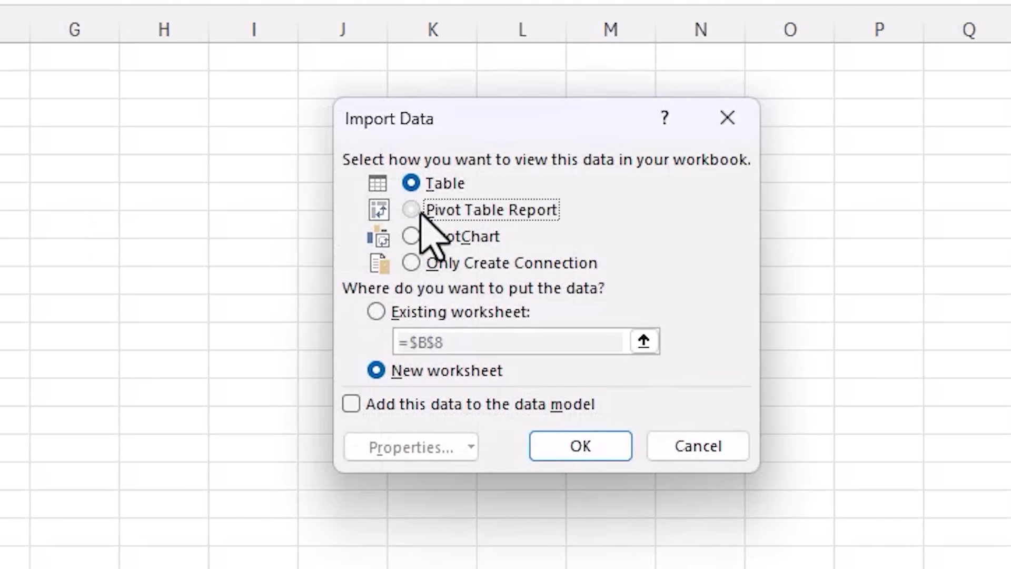
left_click(623, 203)
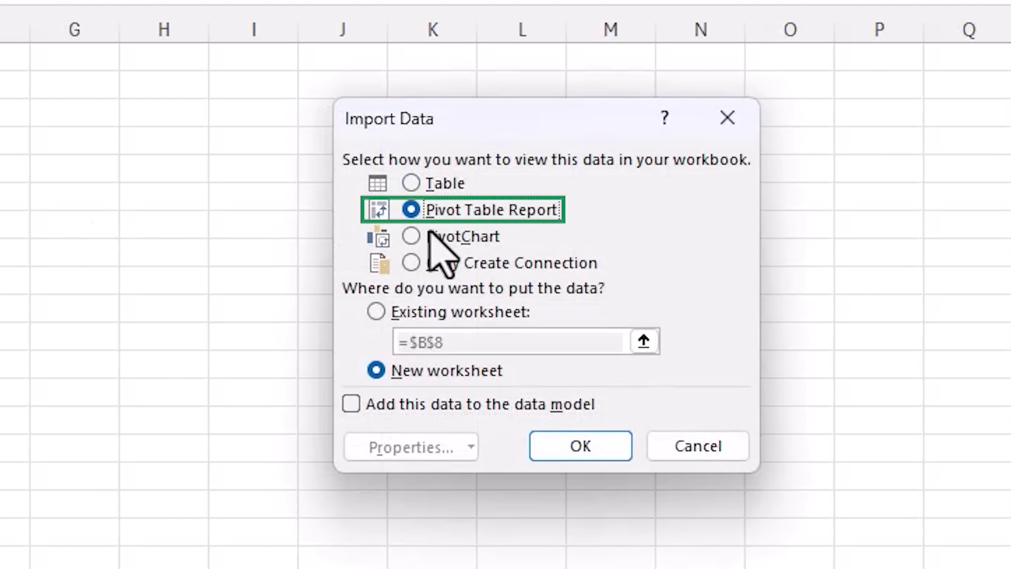
left_click(547, 448)
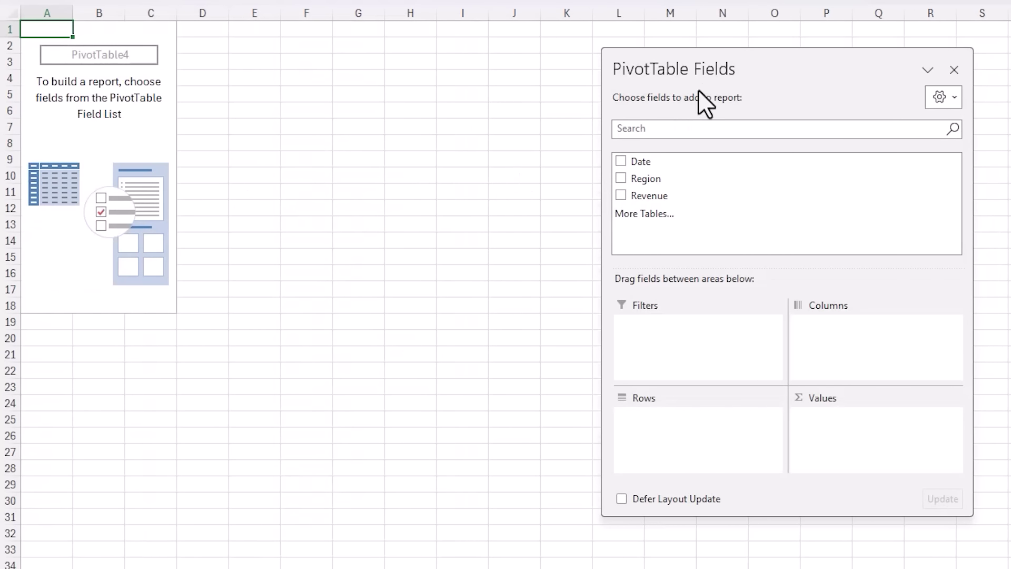
Build the PivotTable with Region in rows, Date in columns and the sum of Revenue as values, keeping the field list clear of the report.
left_click_drag(783, 63, 557, 60)
left_click(390, 175)
left_click(390, 192)
left_click_drag(410, 158, 659, 332)
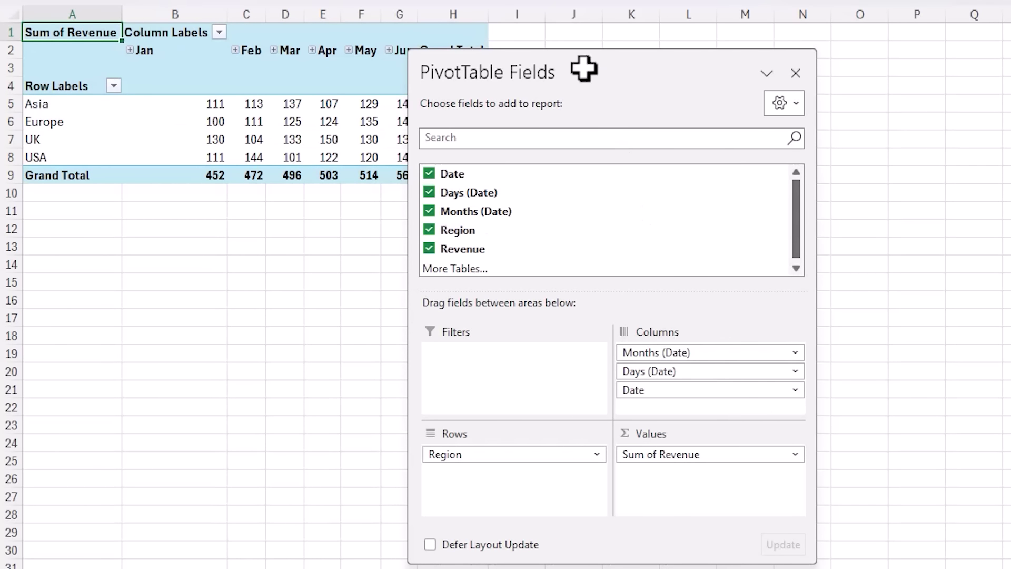
left_click_drag(585, 69, 937, 36)
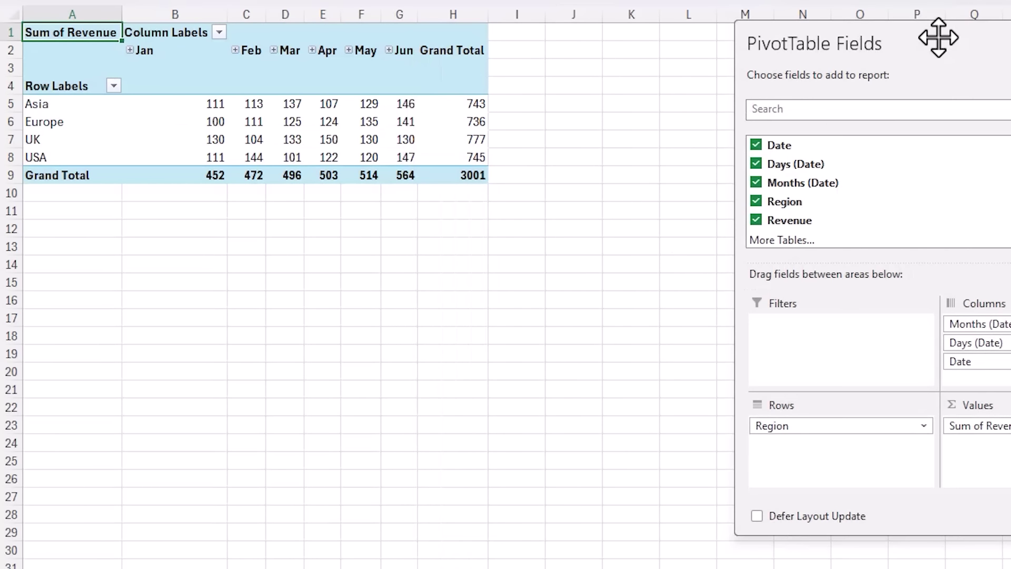
Switch to File Explorer and paste the copied 2025_07.csv file into the folder of monthly CSV files.
left_click(366, 132)
key("alt+Tab")
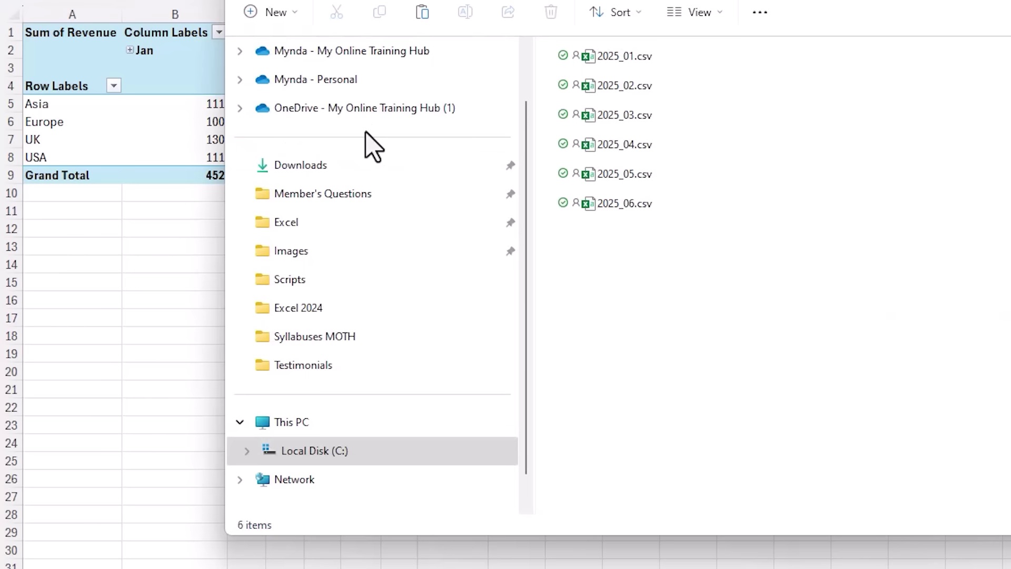
key("ctrl+v")
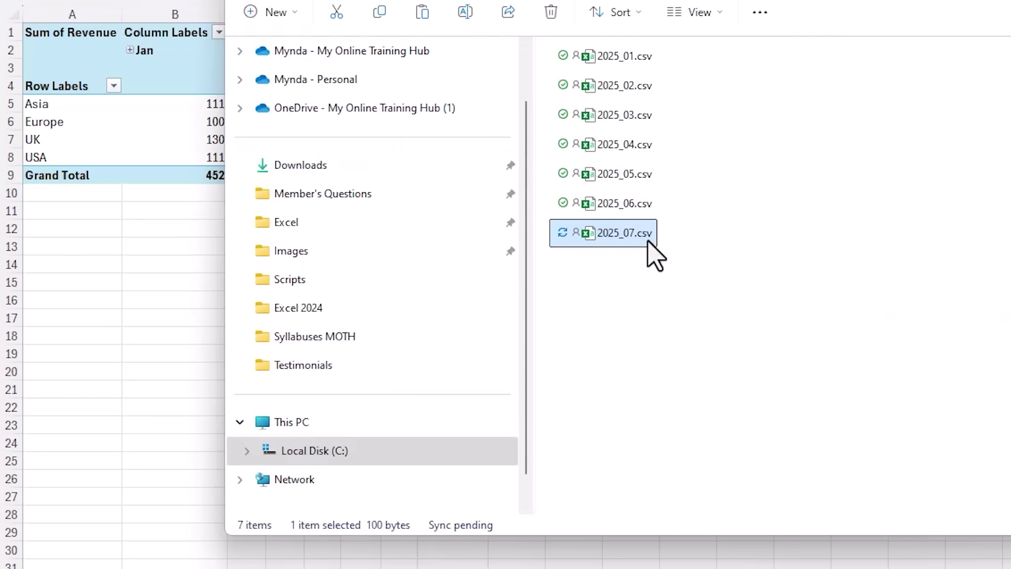
Return to the Excel workbook and refresh all queries so the PivotTable picks up the July data.
key("alt+Tab")
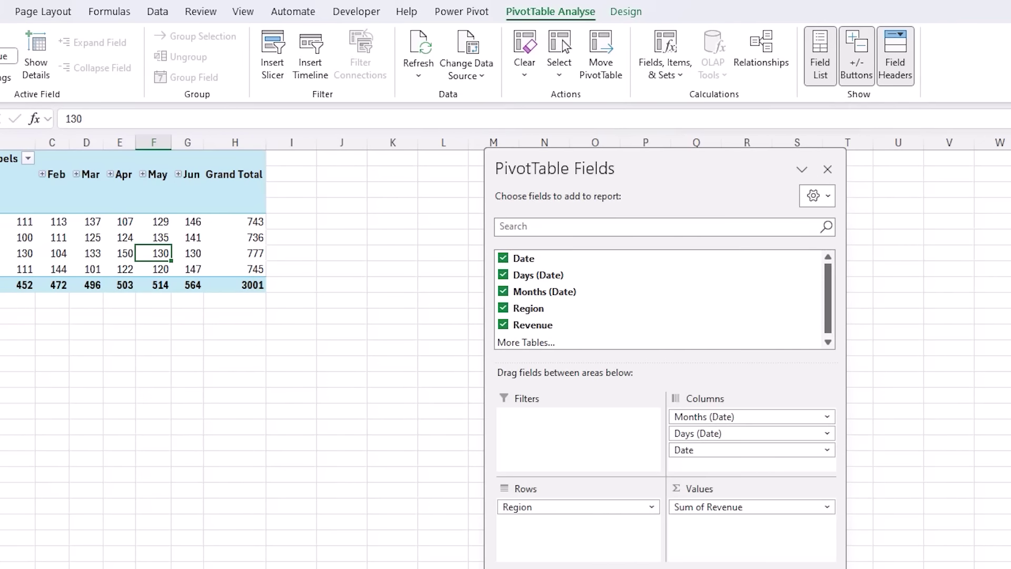
left_click(157, 11)
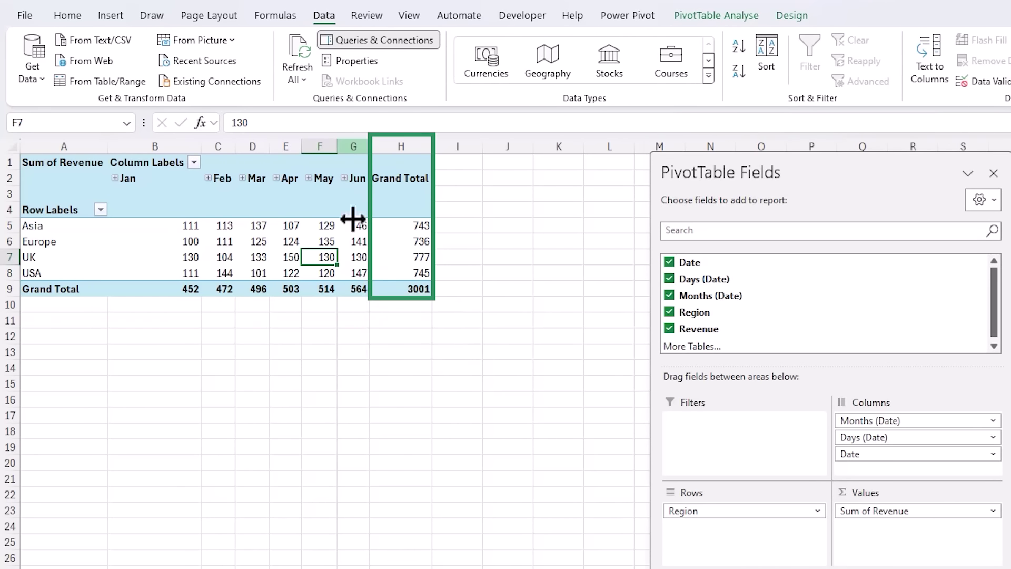
left_click(295, 60)
left_click(384, 288)
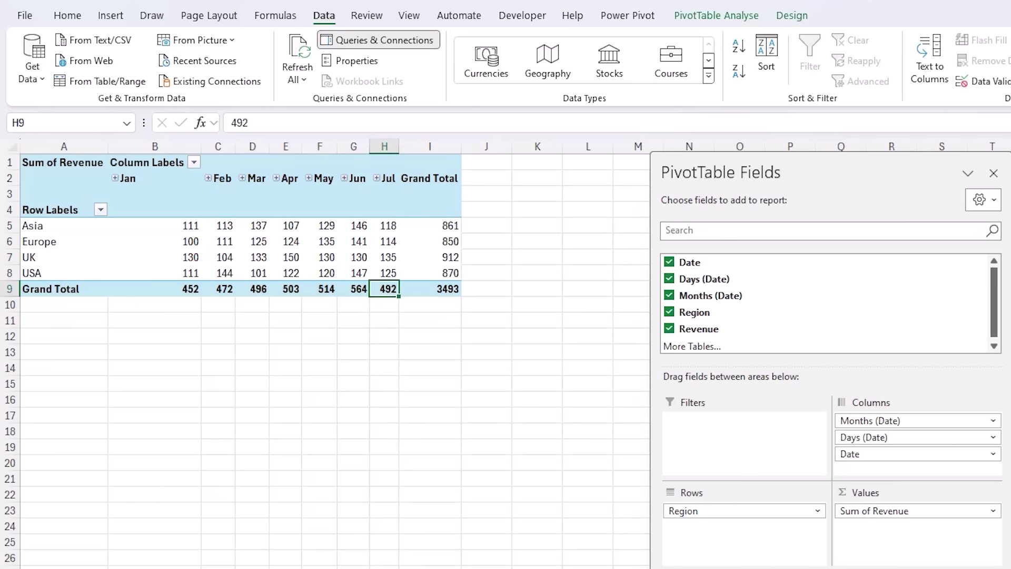
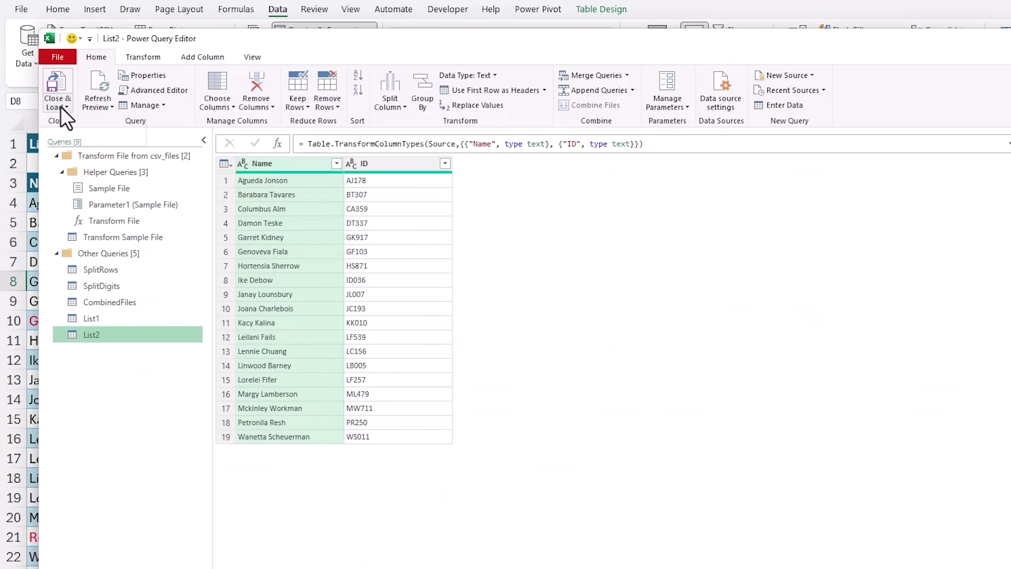
Close the editor and load the List2 query to the workbook as a connection only.
left_click(66, 107)
left_click(84, 135)
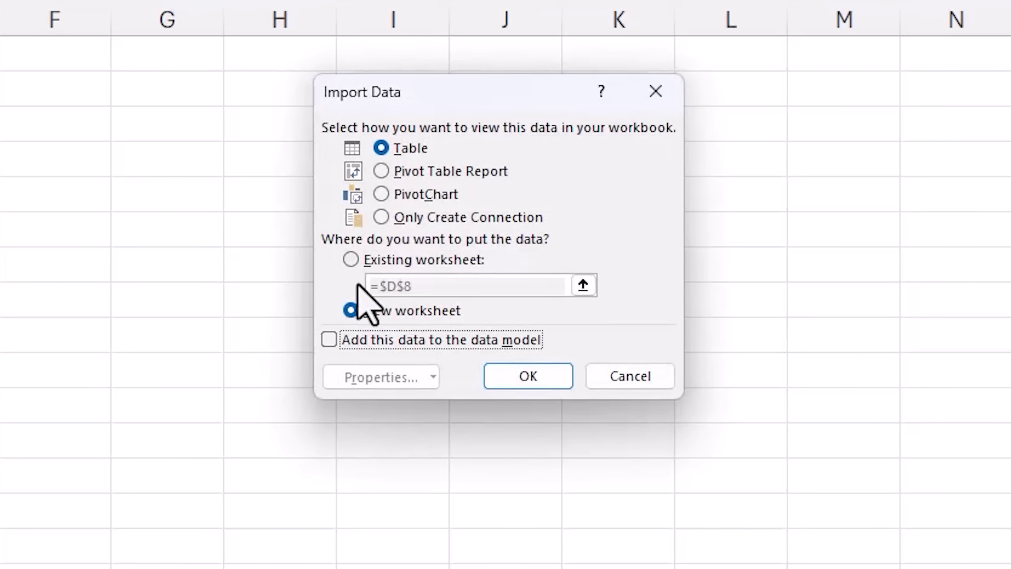
left_click(707, 311)
left_click(506, 372)
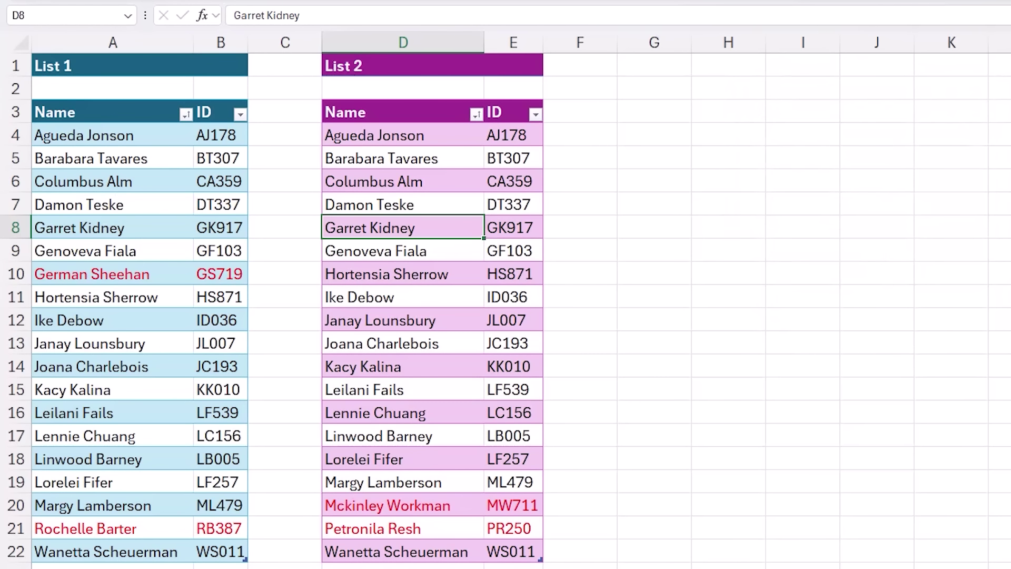
Reopen the Power Query Editor and start a merge as a new query with List1 first and List2 second.
key("alt+F12")
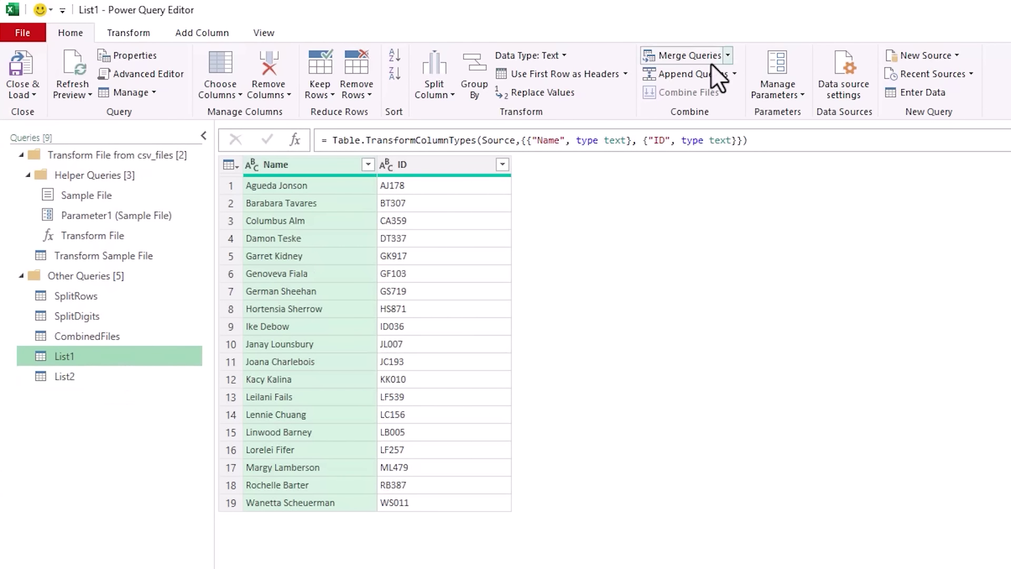
left_click(731, 53)
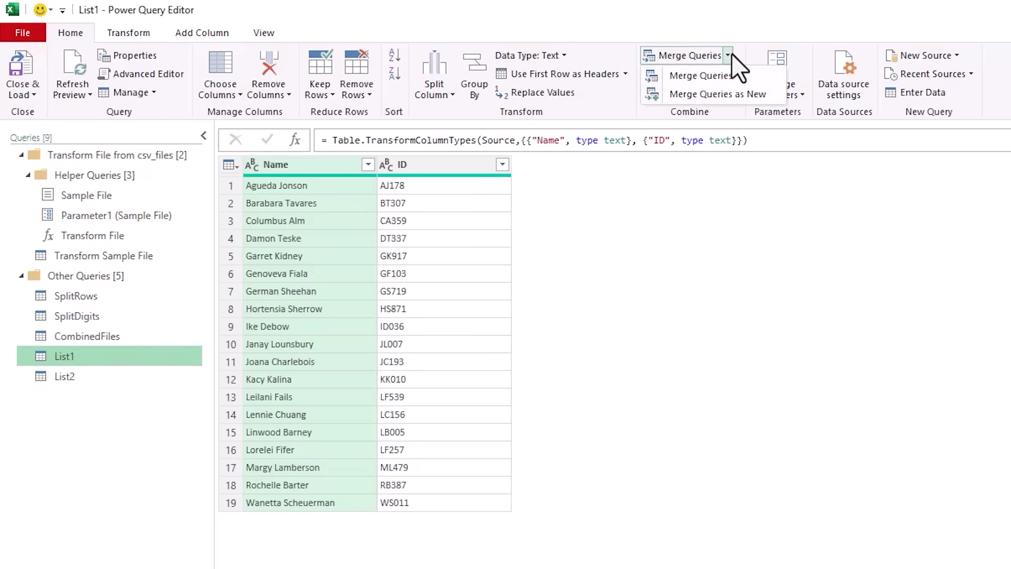
left_click(767, 97)
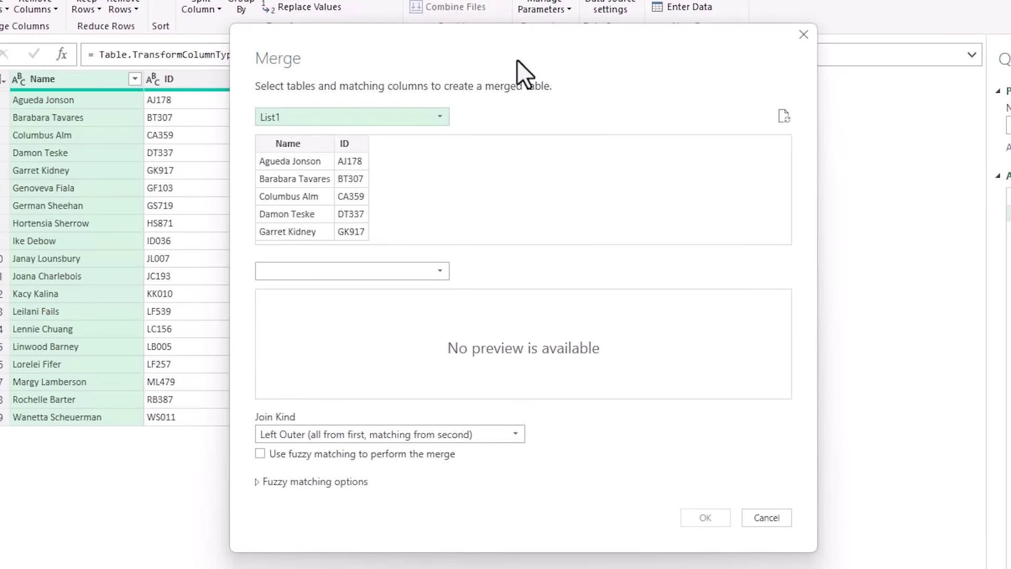
left_click(569, 318)
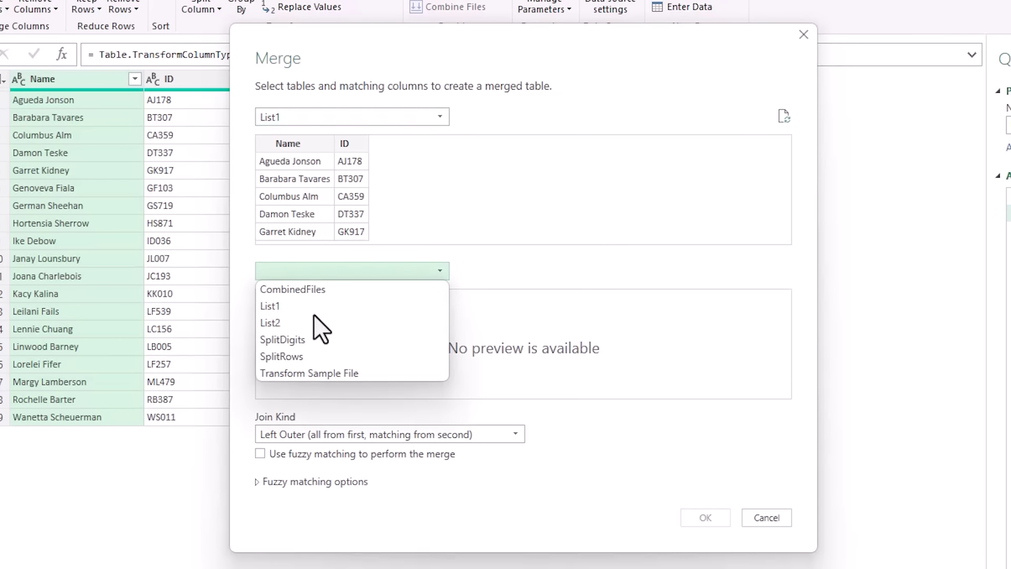
left_click(286, 323)
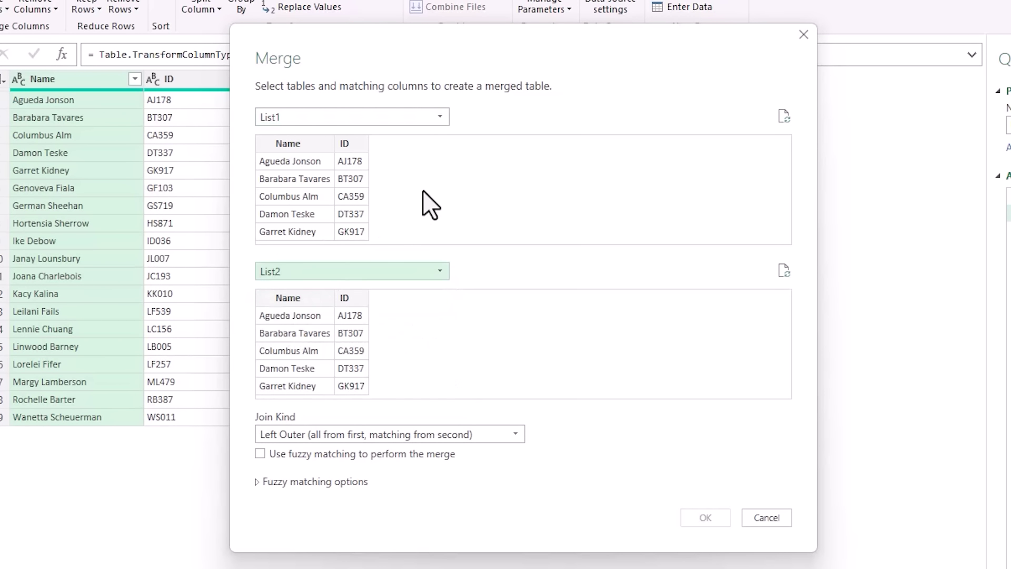
Match the two lists on both the Name and ID columns, selected in the same order in each table.
left_click(305, 143)
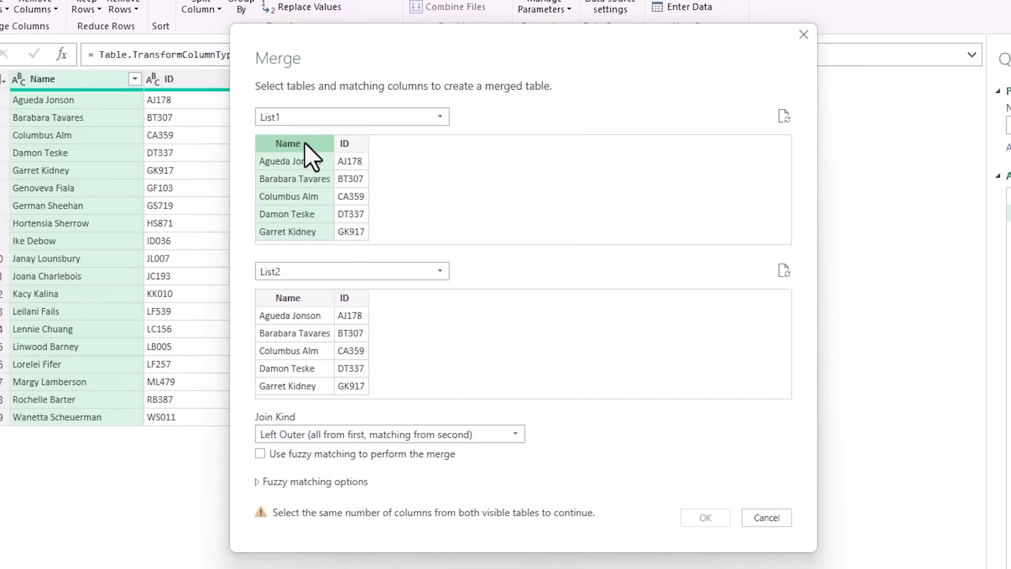
left_click(311, 296)
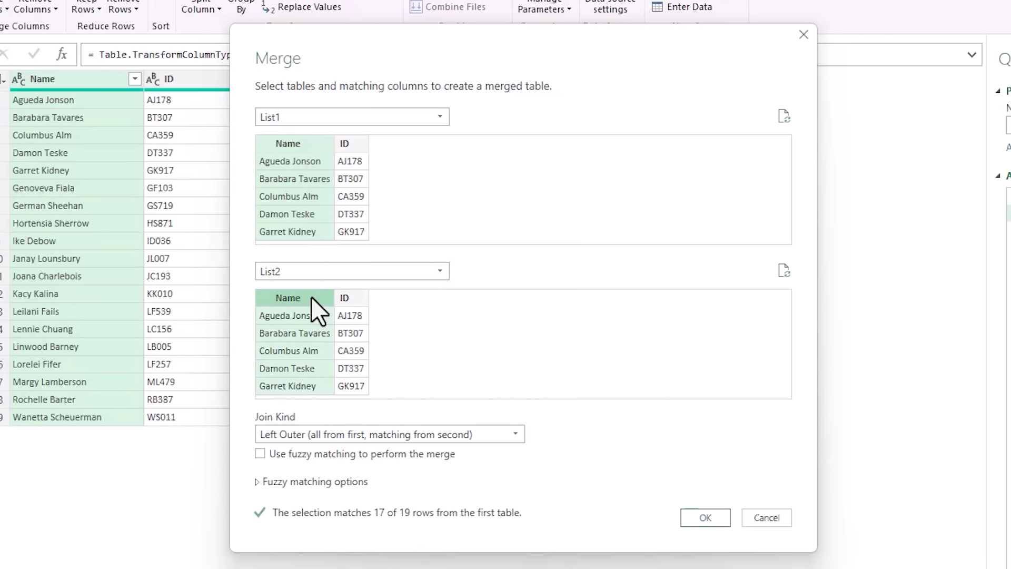
left_click(358, 146, "ctrl")
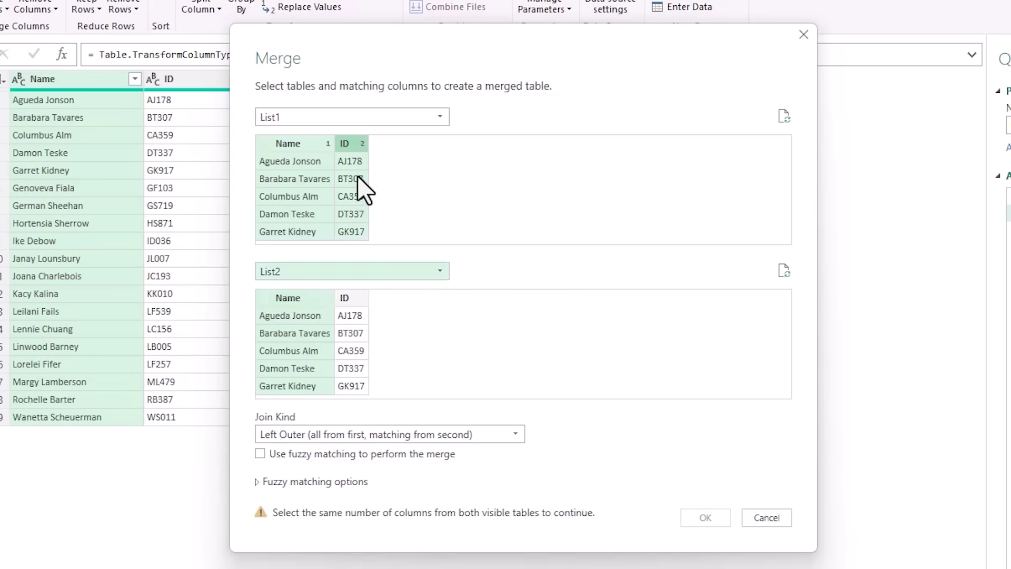
left_click(354, 301, "ctrl")
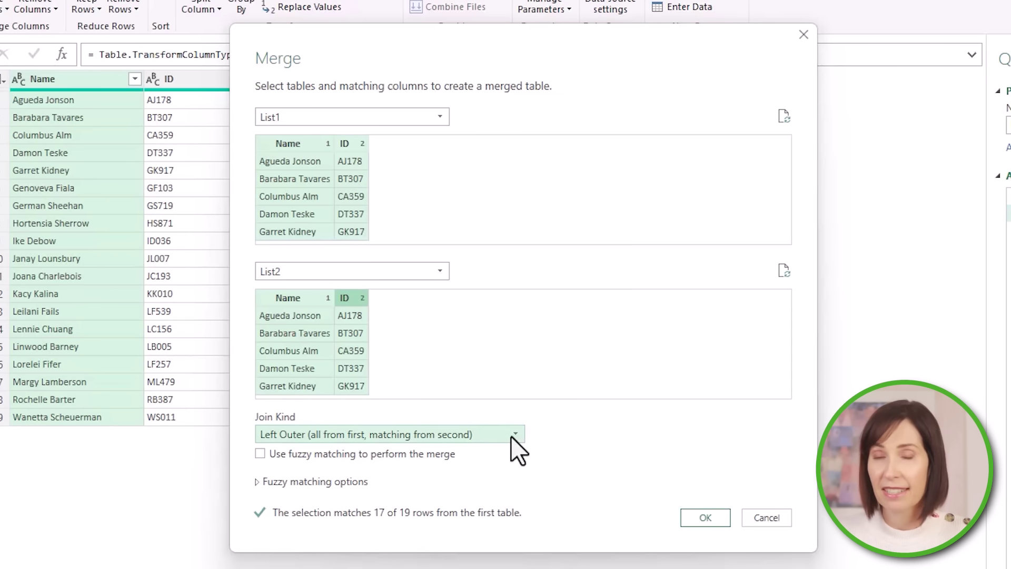
Look through the join kinds, choose Inner (only matching rows) and create the merged query.
left_click(511, 436)
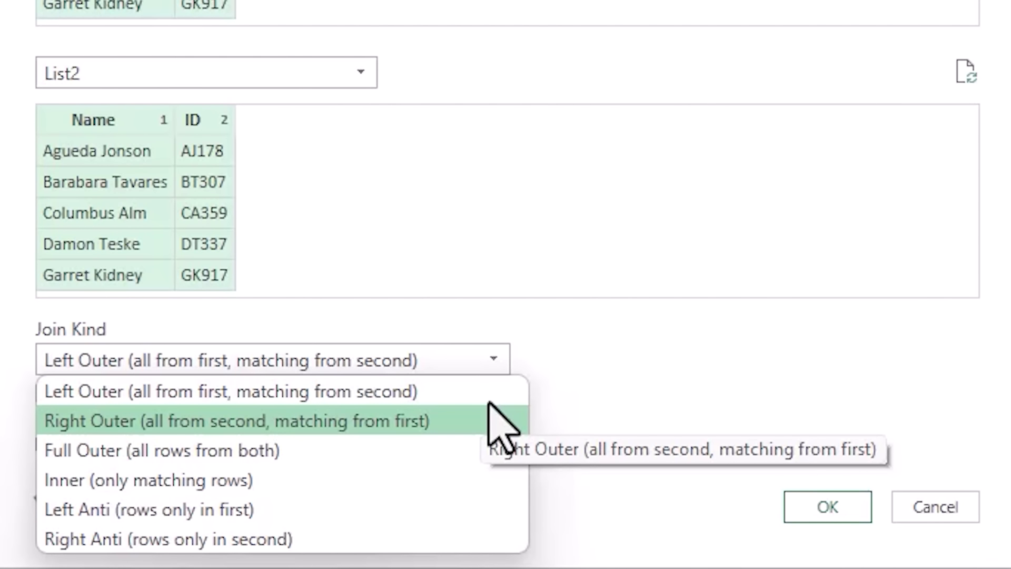
key("Down")
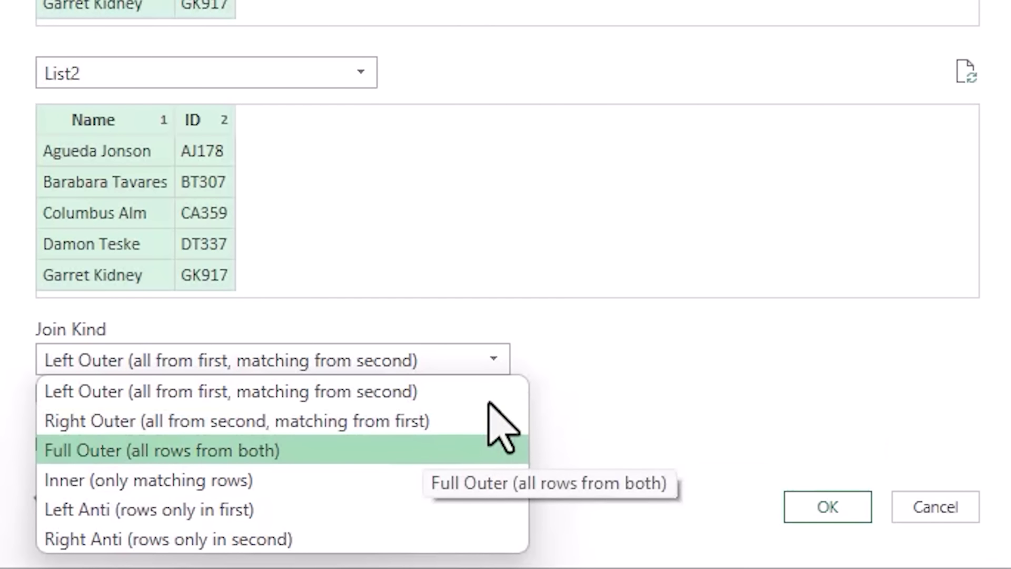
key("Down")
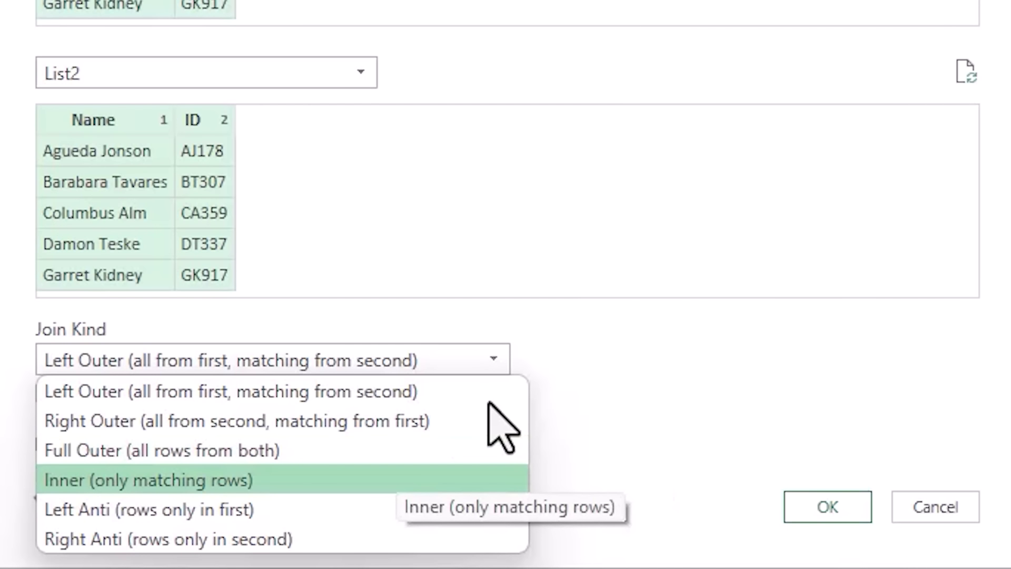
key("Down")
key("Down")
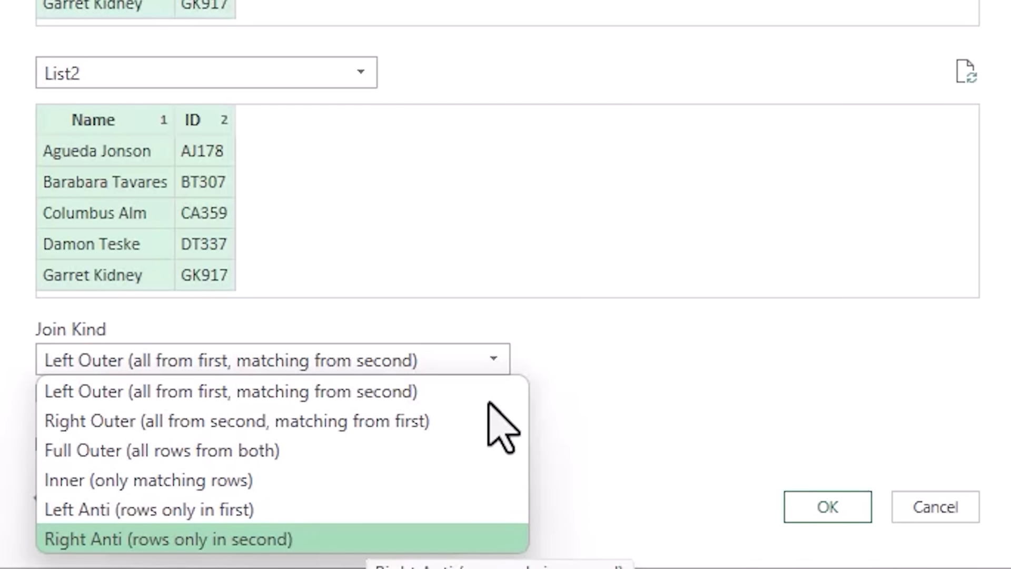
key("Up")
key("Up")
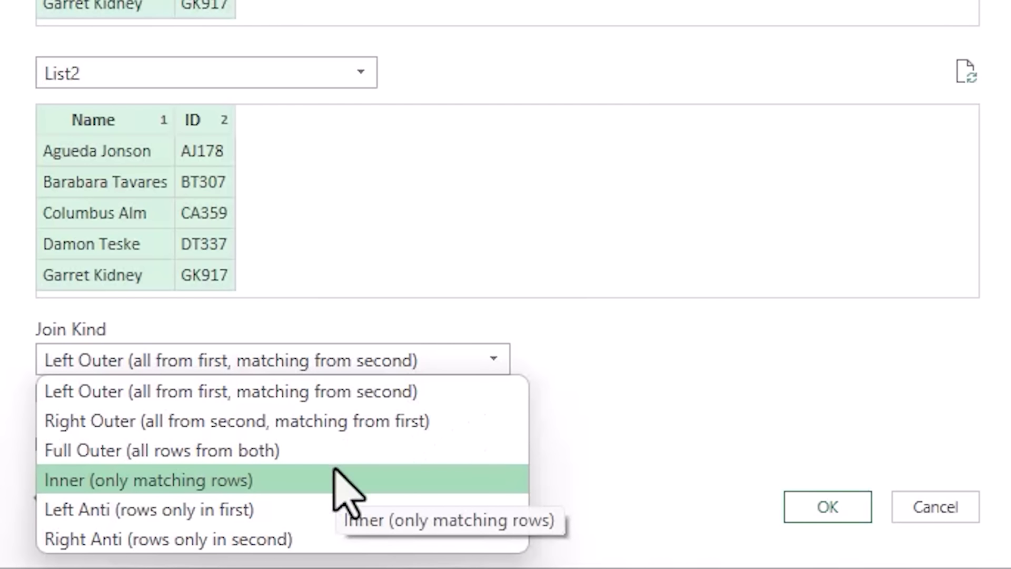
left_click(315, 480)
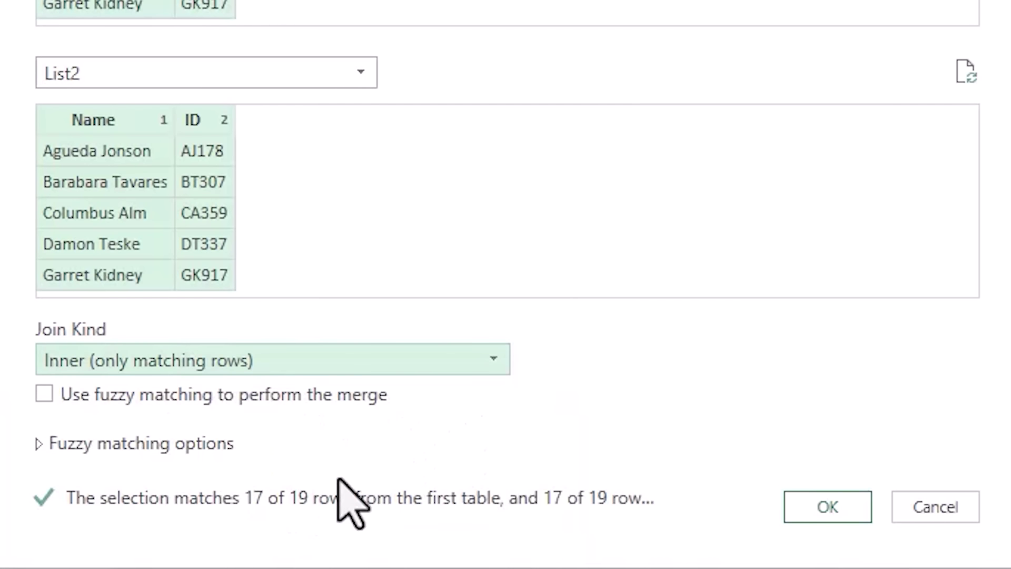
left_click(805, 506)
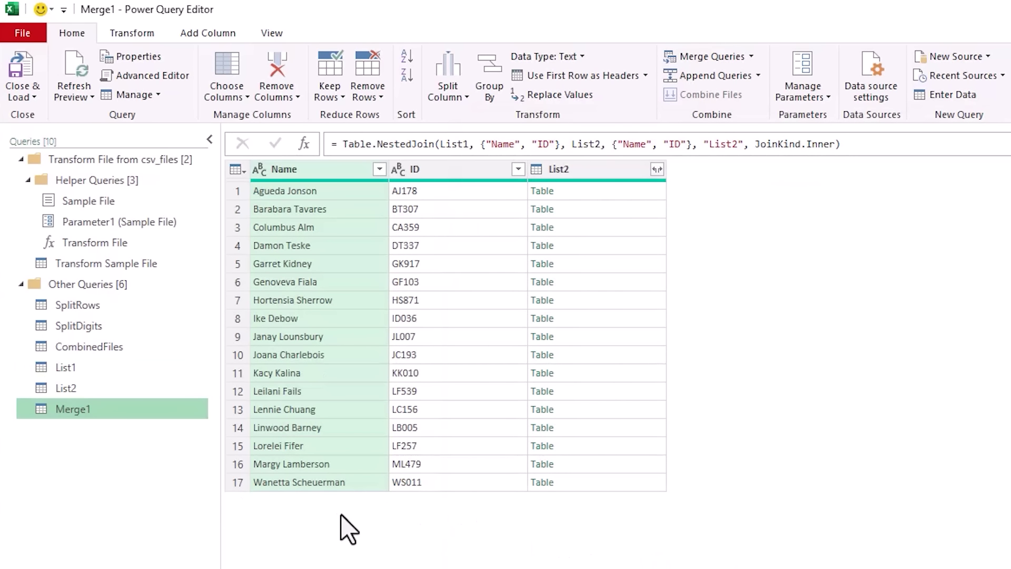
Preview the nested tables in the first three rows of the List2 column.
left_click(608, 160)
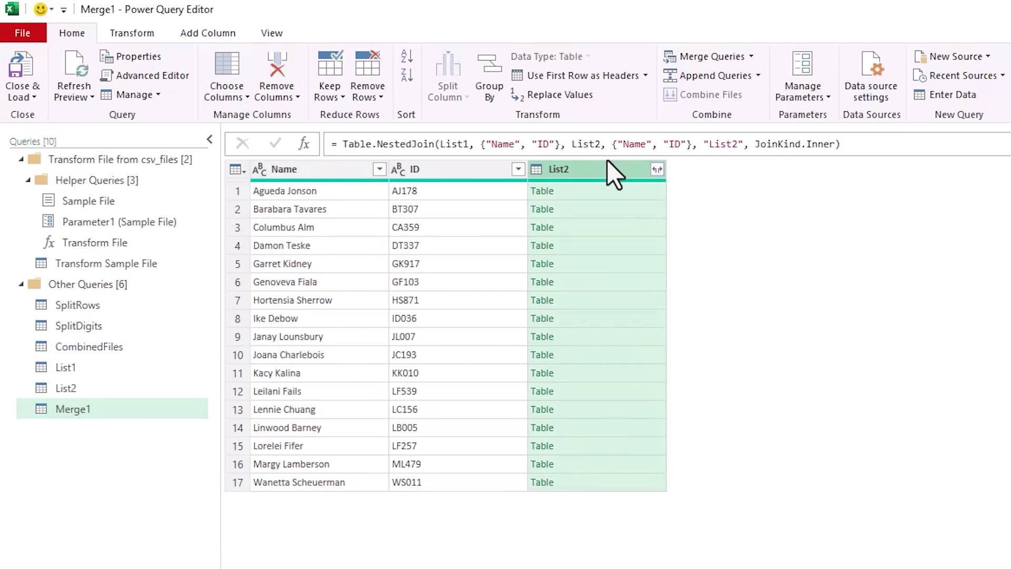
left_click(607, 196)
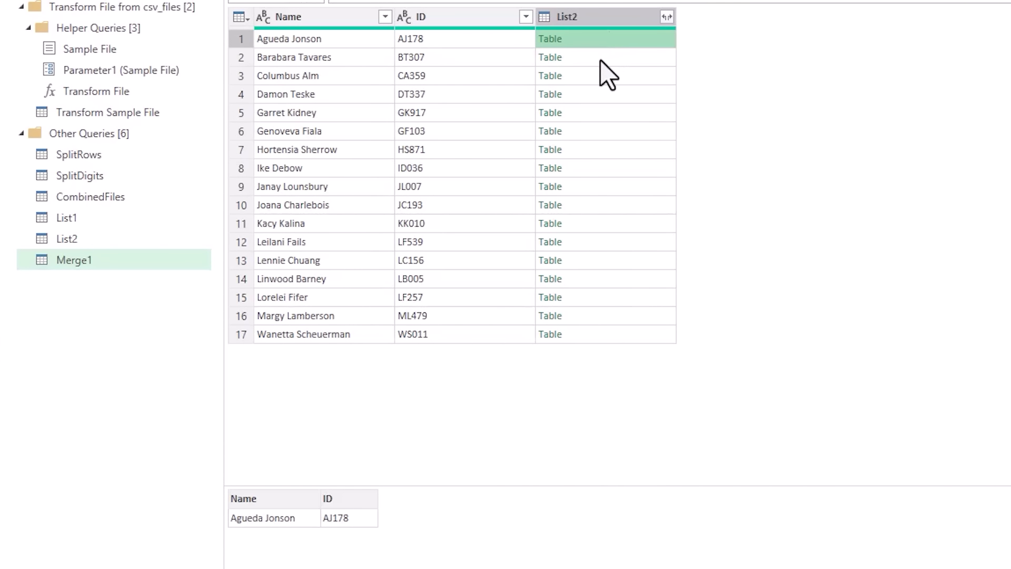
left_click(601, 60)
left_click(601, 80)
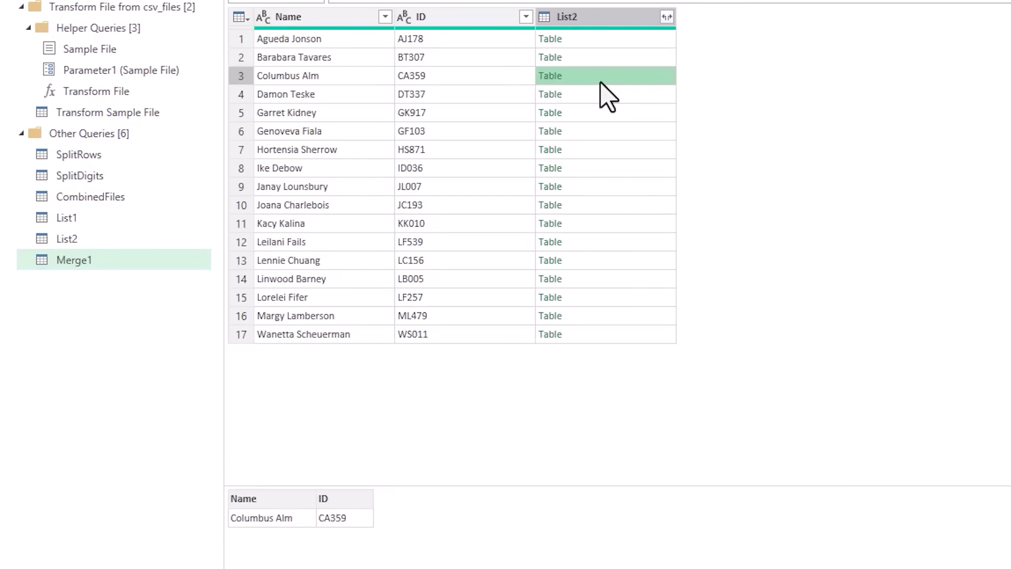
left_click(601, 15)
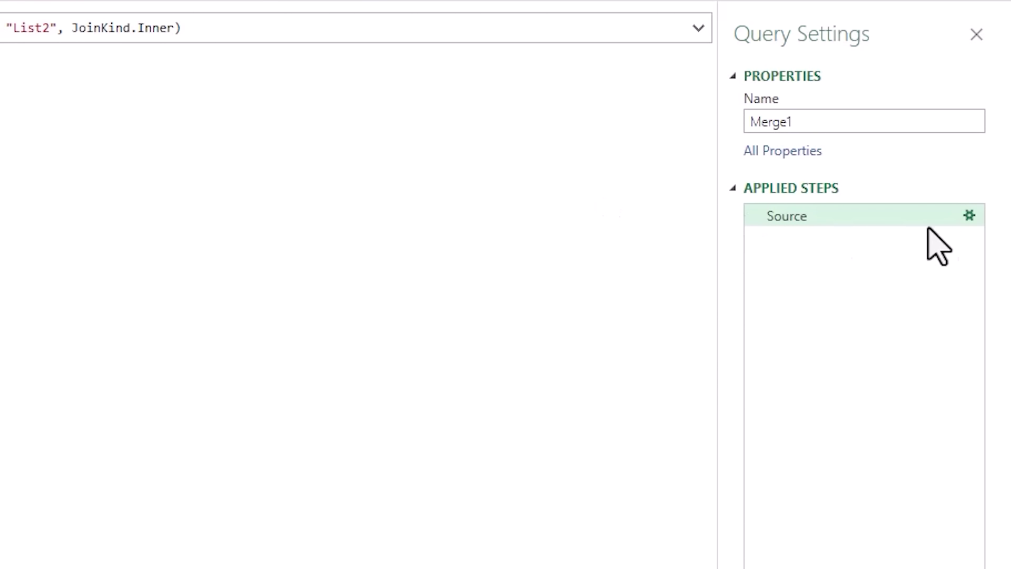
Edit the Source step of Merge1 and change the join kind to Full Outer (all rows from both).
left_click(970, 216)
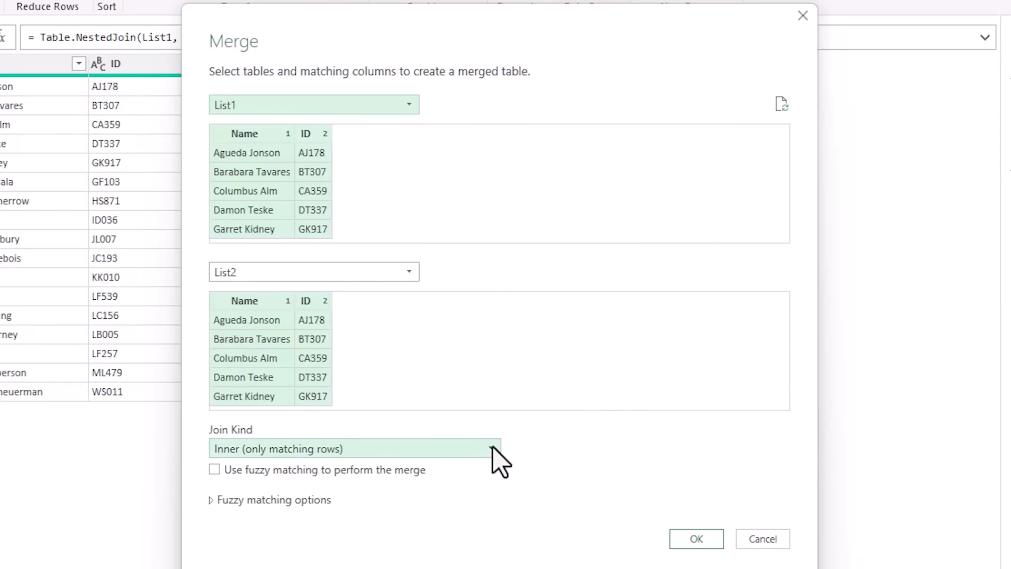
left_click(493, 448)
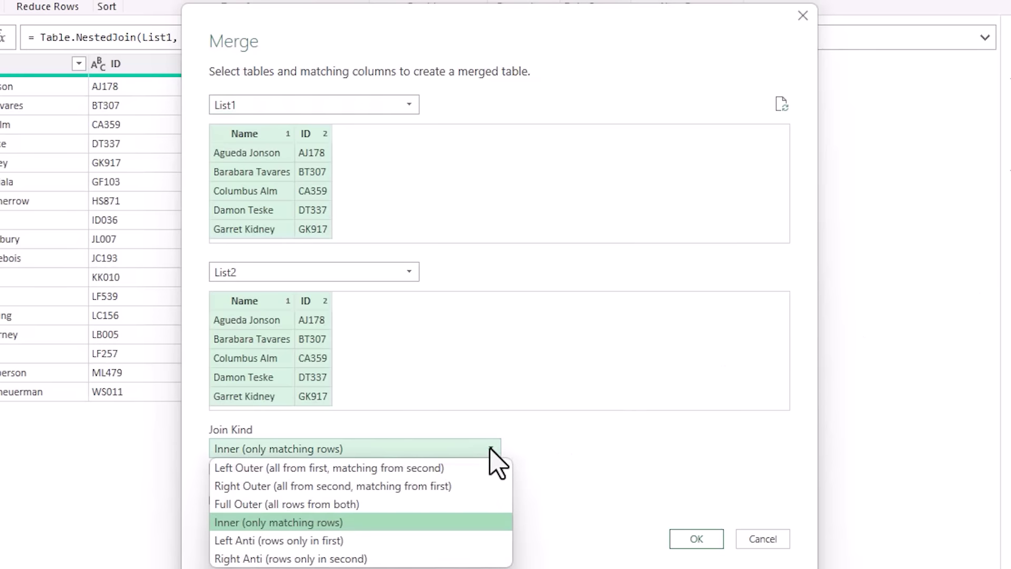
left_click(382, 508)
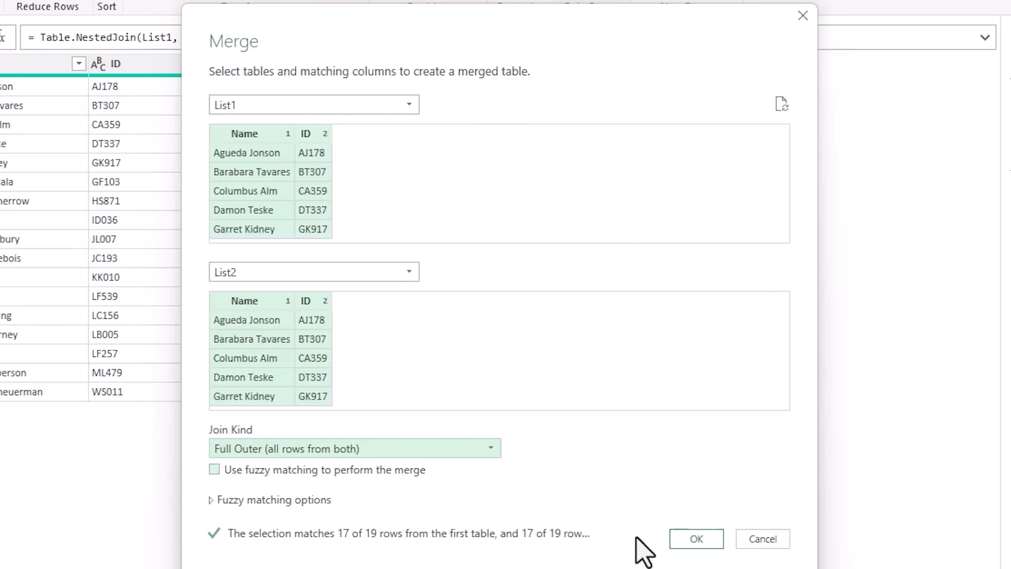
left_click(690, 539)
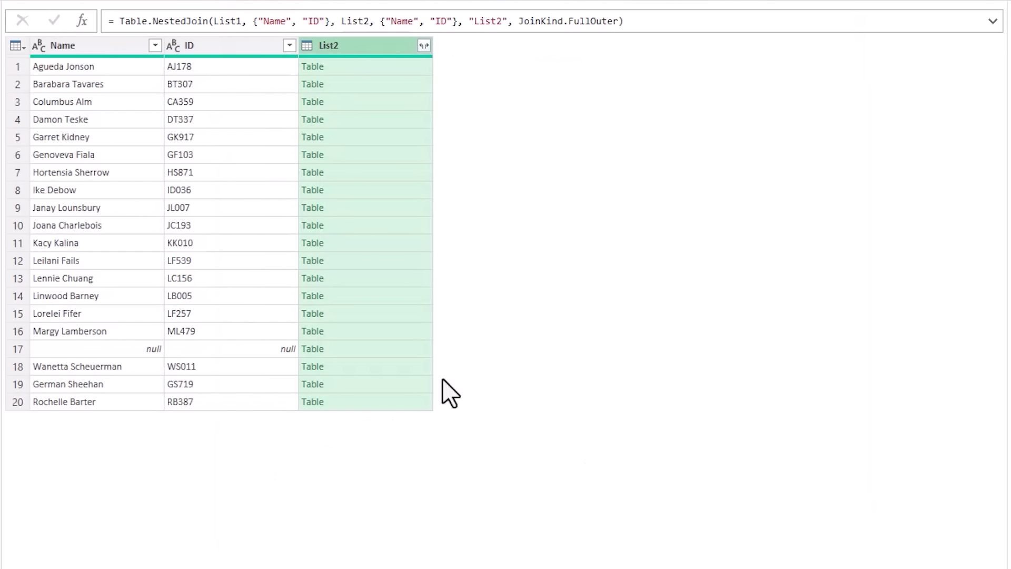
Preview the nested table in the null row, then expand List2 into Name and ID columns using the original column name as prefix.
left_click(370, 350)
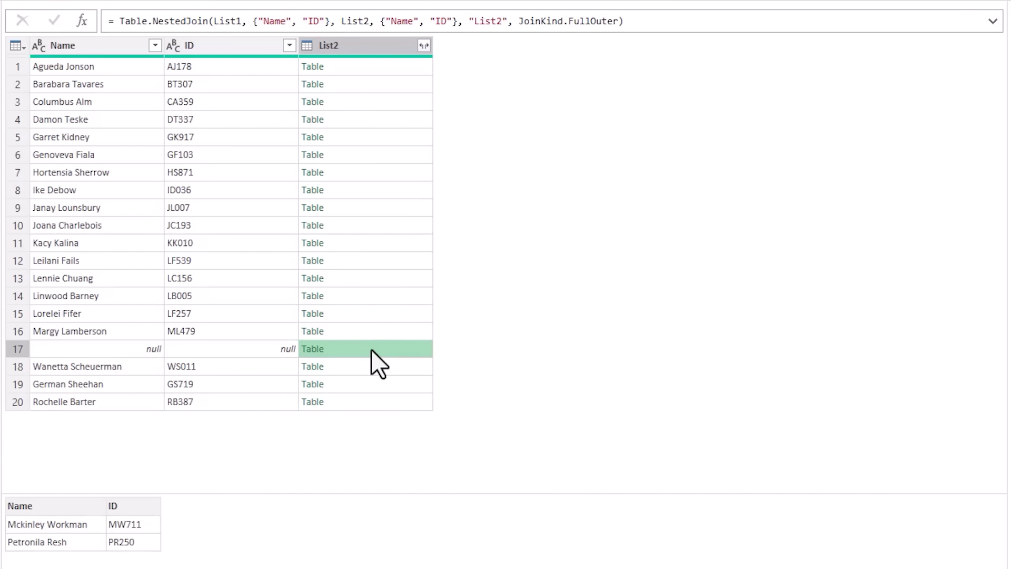
left_click(426, 47)
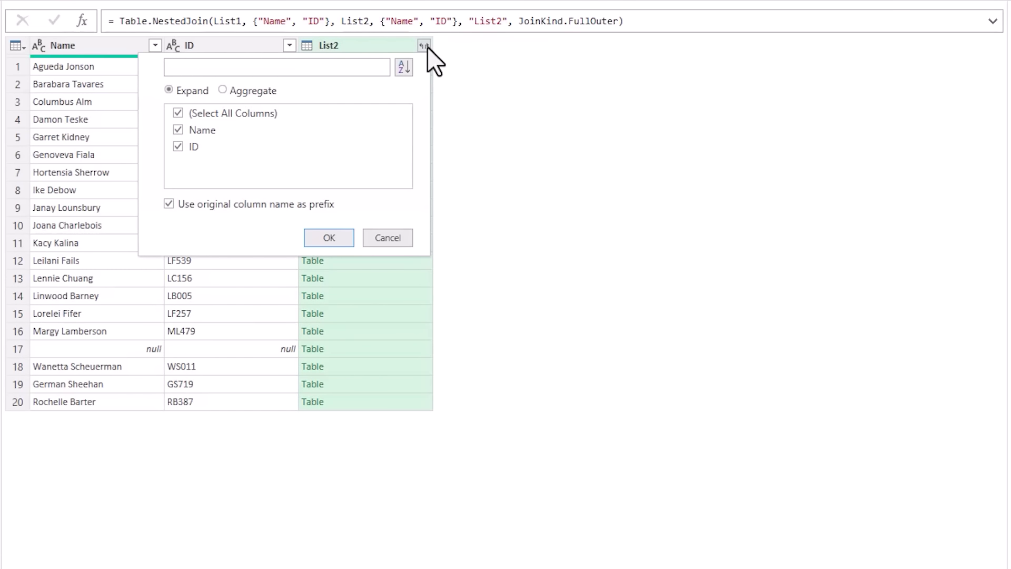
left_click(316, 238)
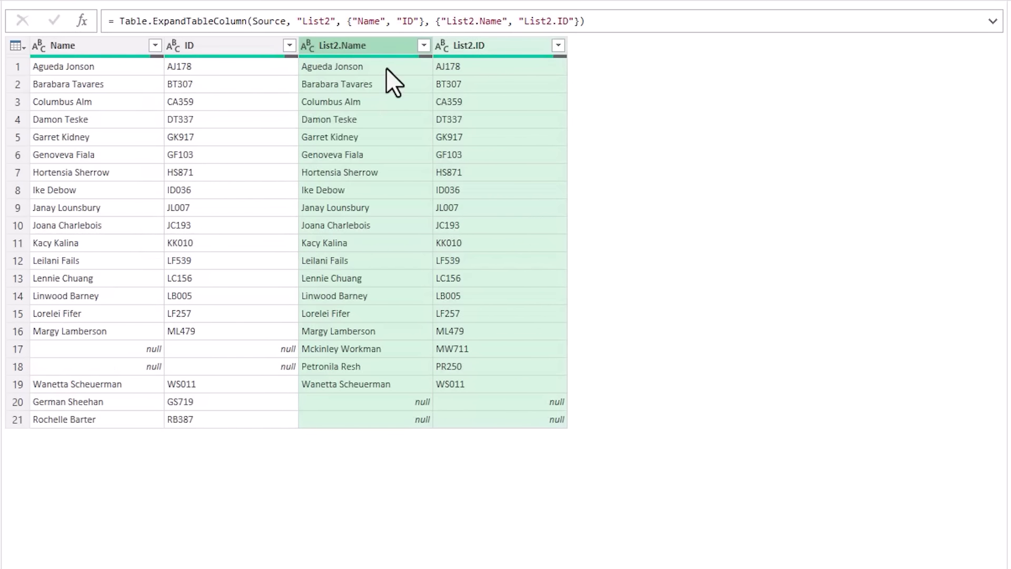
Check the Name, ID, List2.Name and List2.ID columns of the merged query and rename the query CompareLists.
left_click(122, 46)
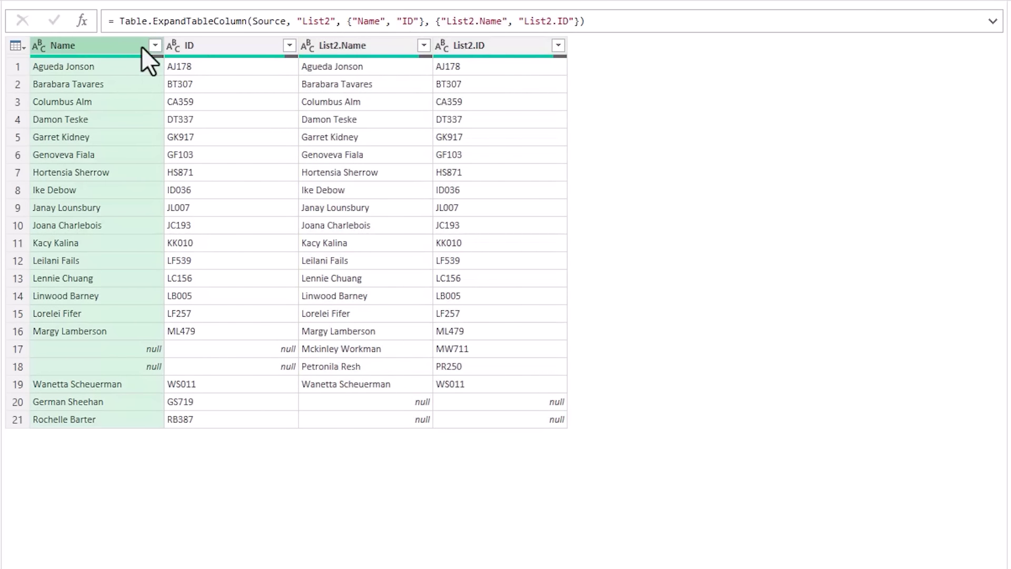
left_click(236, 49)
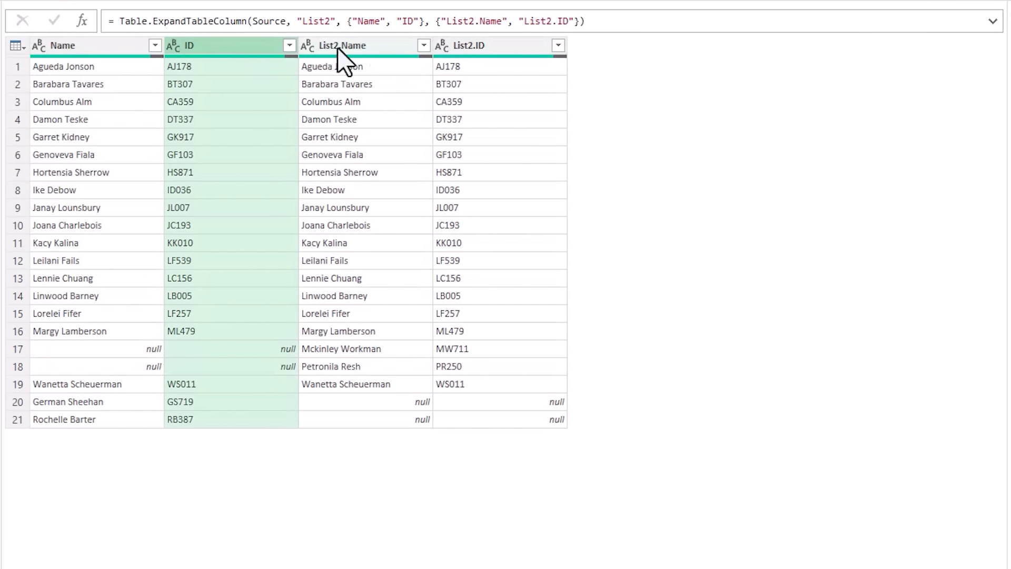
left_click(382, 46)
left_click(508, 45)
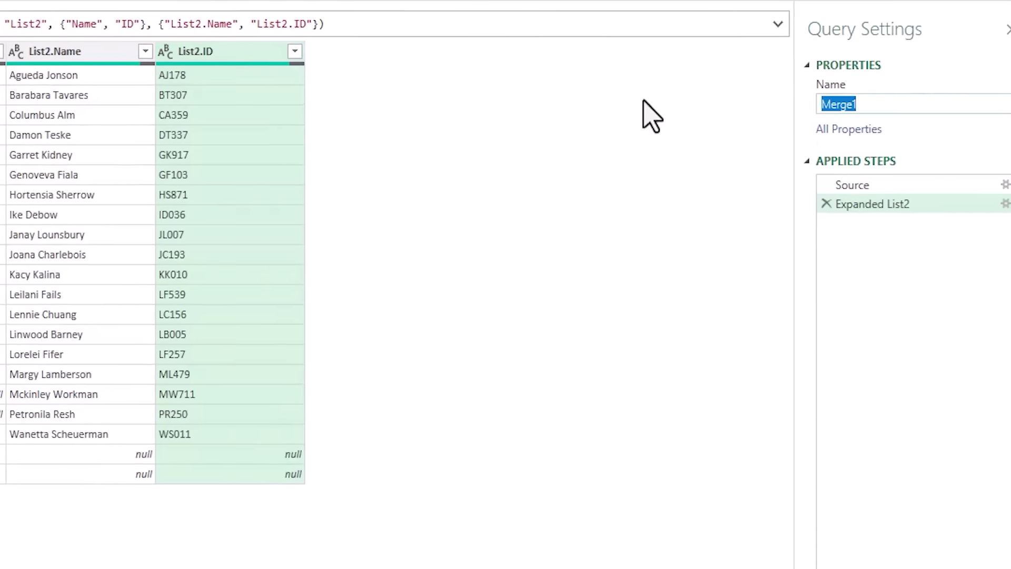
type("CompareLists")
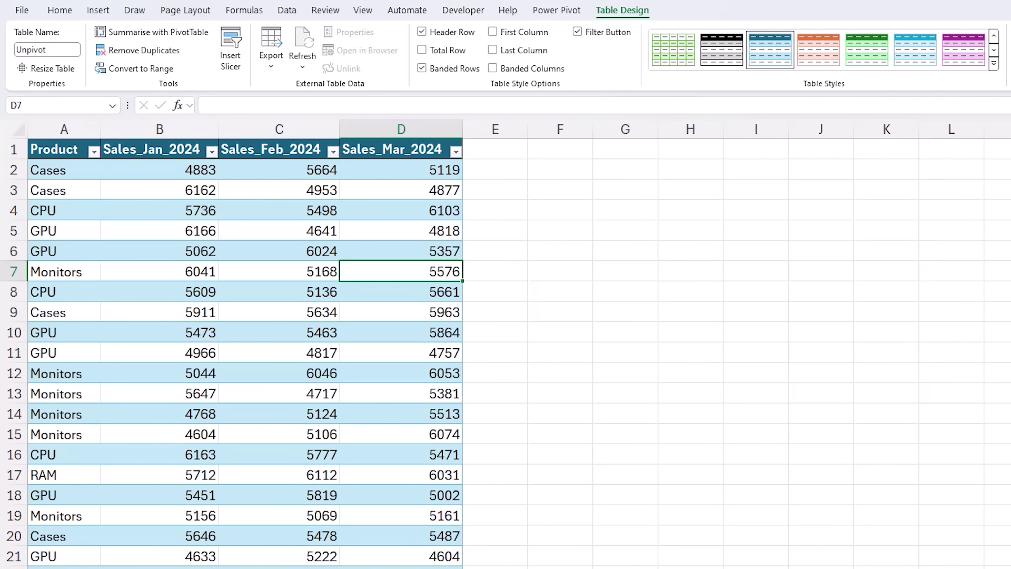
Examine the monthly sales columns B to D in the source table and the Date and Sales columns in the example output.
left_click_drag(158, 127, 456, 144)
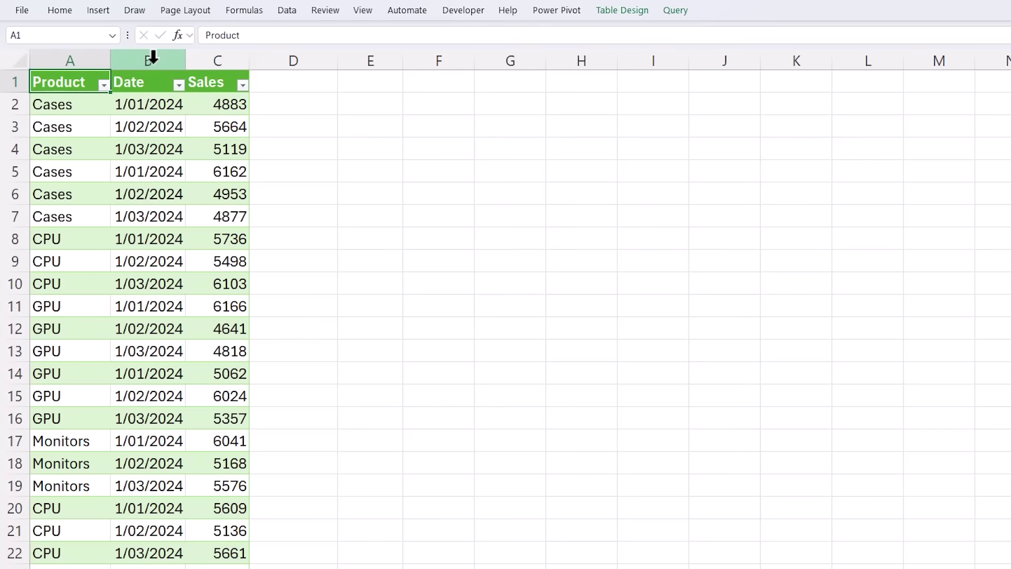
left_click(149, 60)
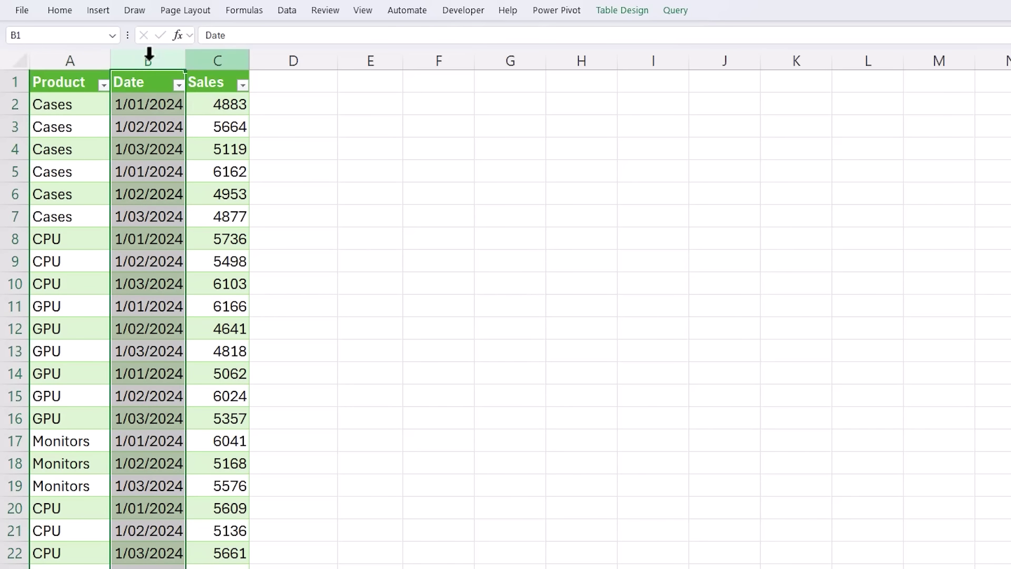
left_click(211, 56)
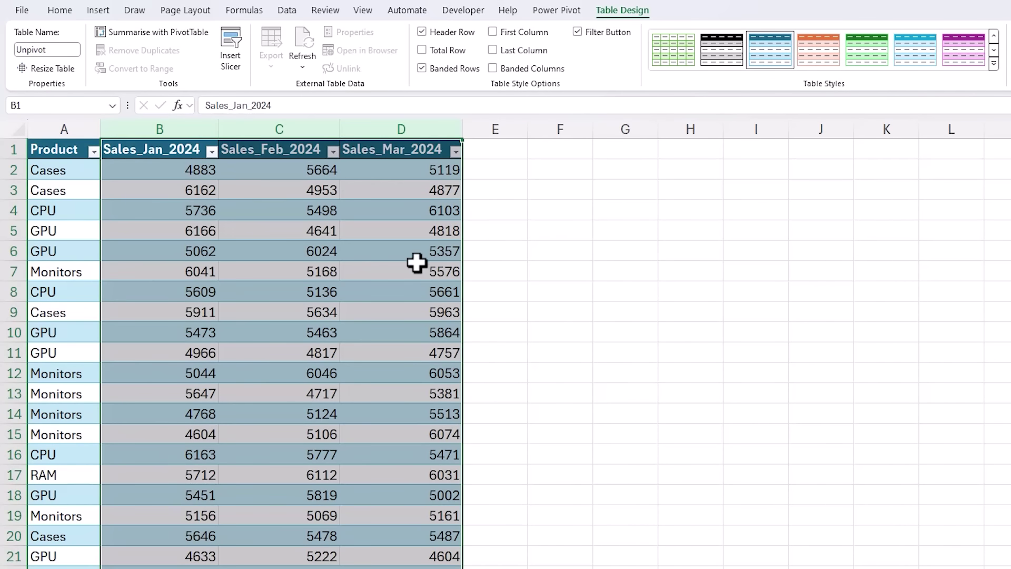
Load the Unpivot table into Power Query from the worksheet.
left_click(417, 263)
left_click(285, 12)
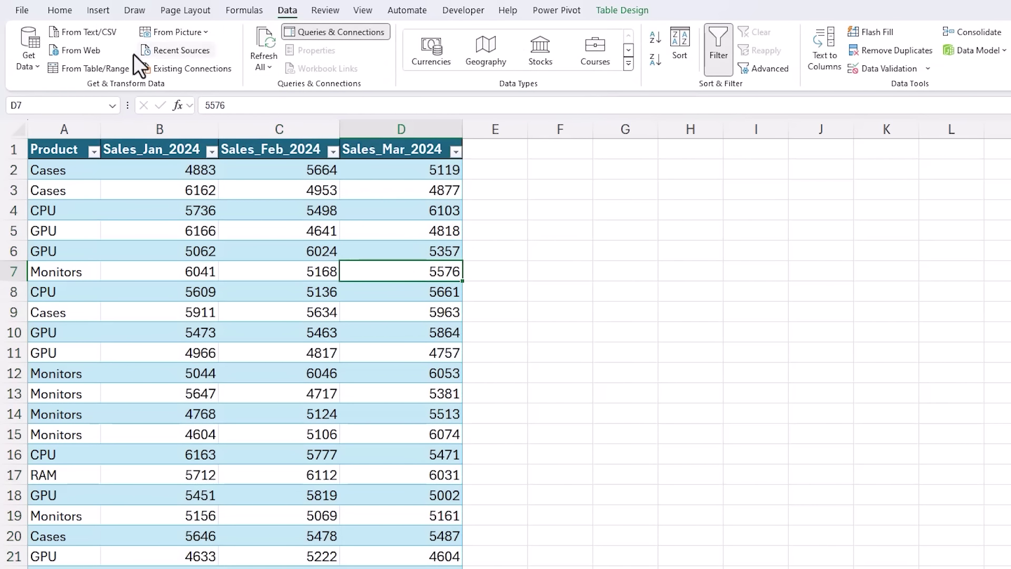
left_click(69, 70)
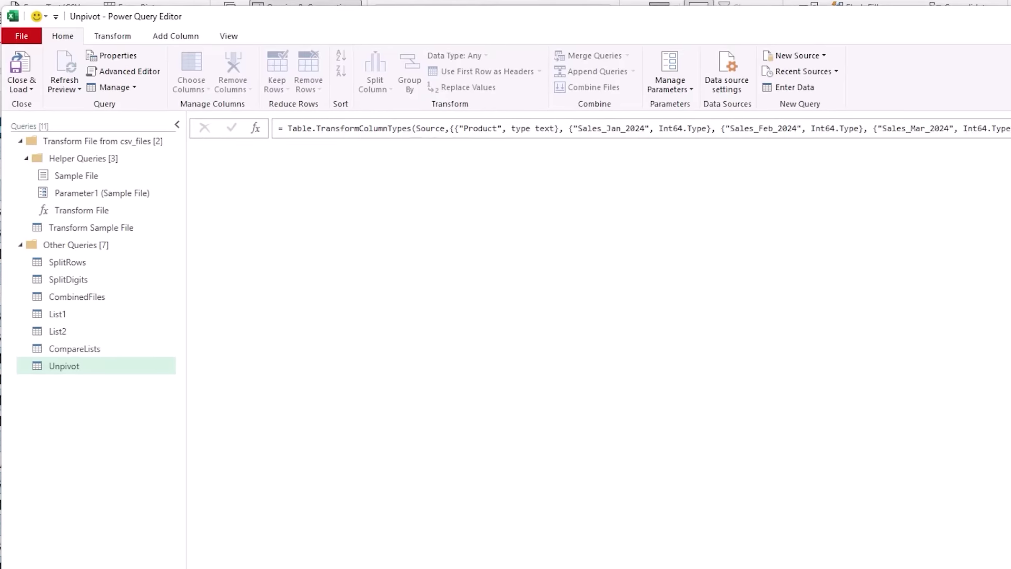
Unpivot all columns other than Product and check the resulting Attribute and Value columns.
right_click(273, 115)
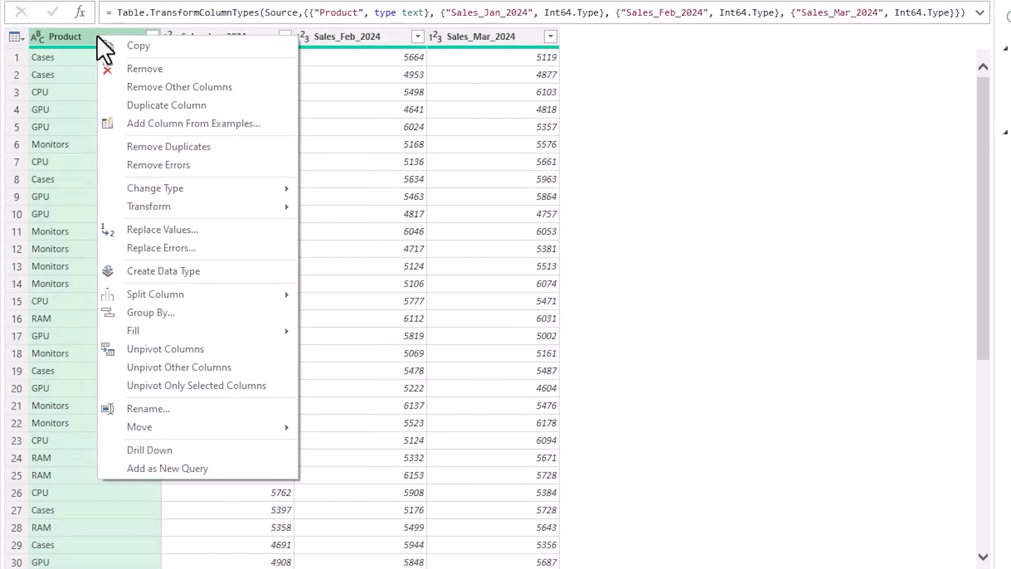
left_click(264, 368)
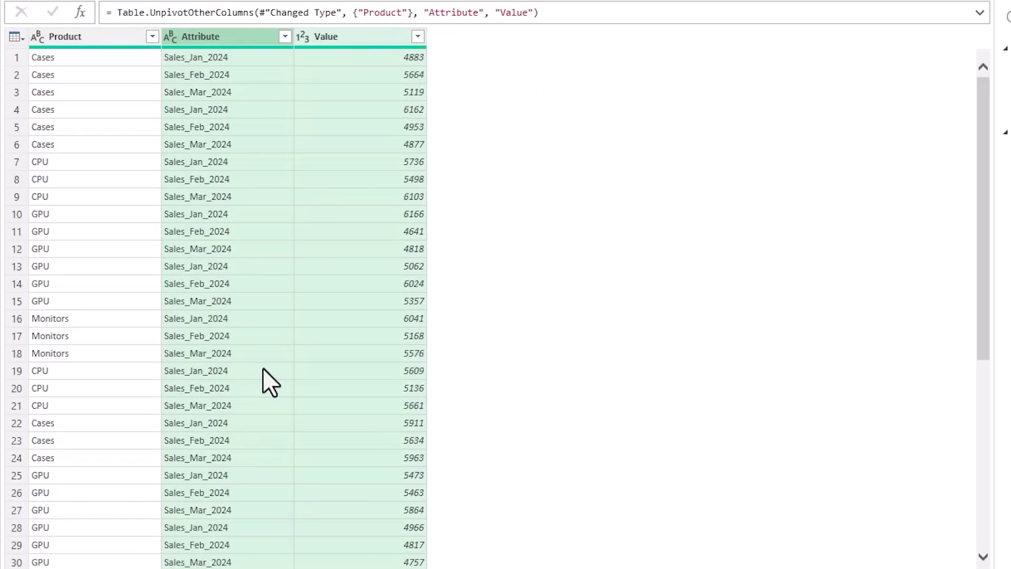
left_click(234, 37)
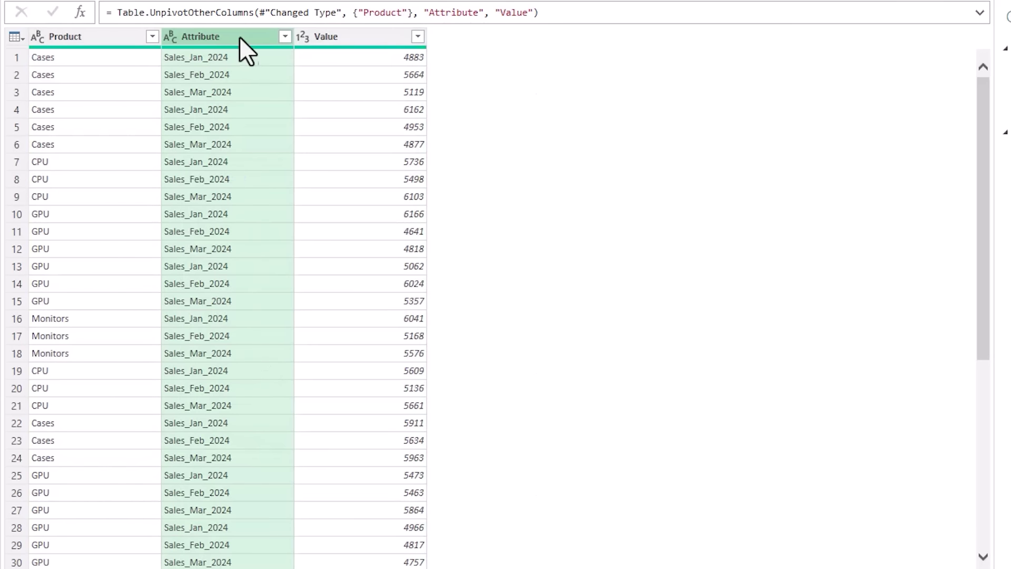
left_click(366, 32)
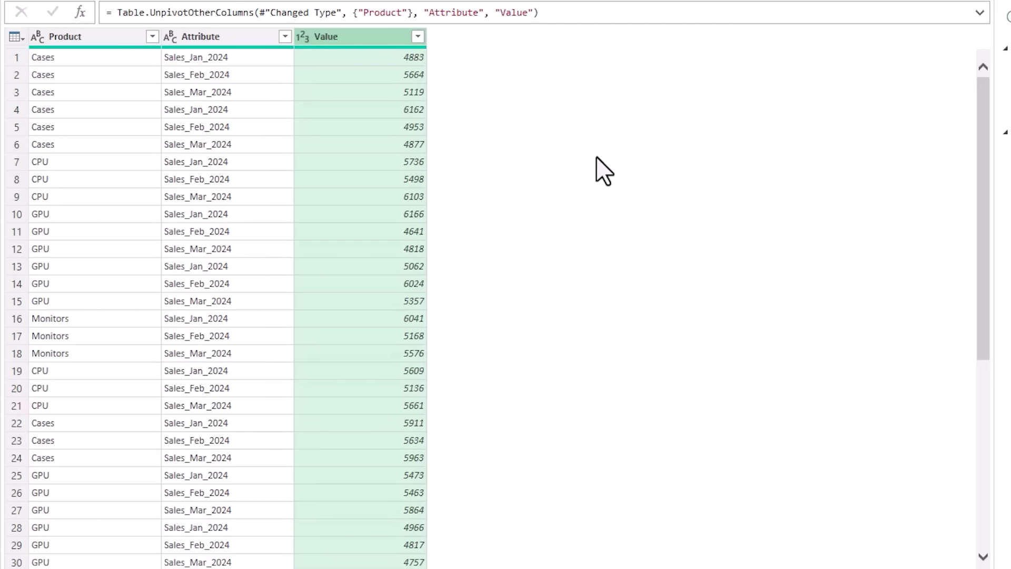
Extract only the text after the "_" delimiter in the Attribute column.
left_click(242, 35)
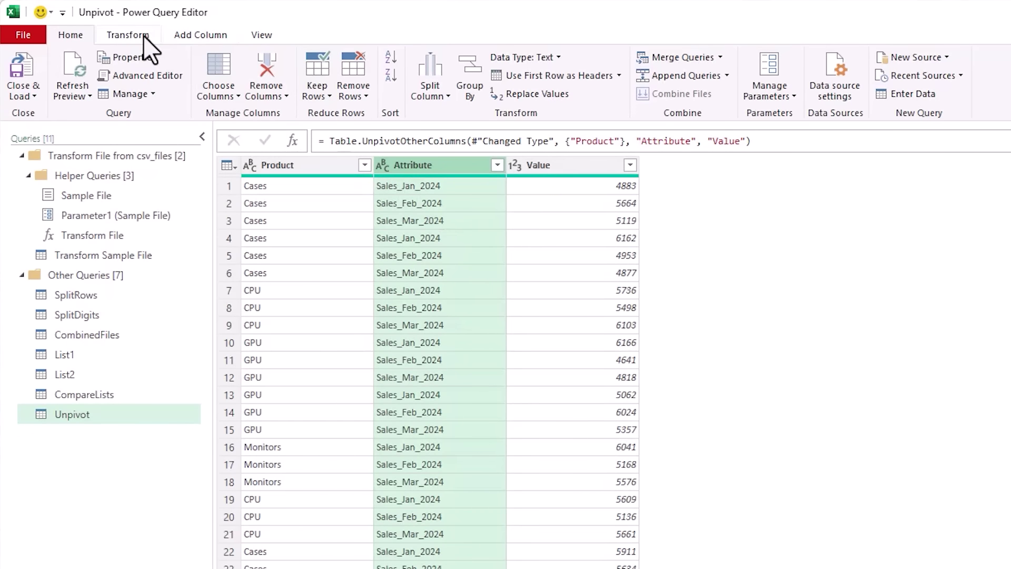
left_click(138, 35)
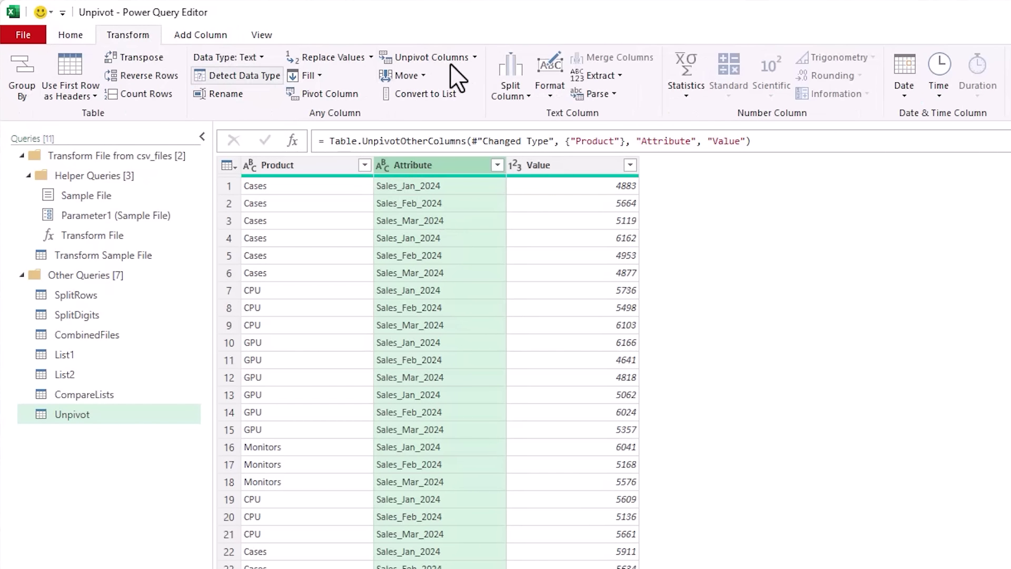
left_click(616, 78)
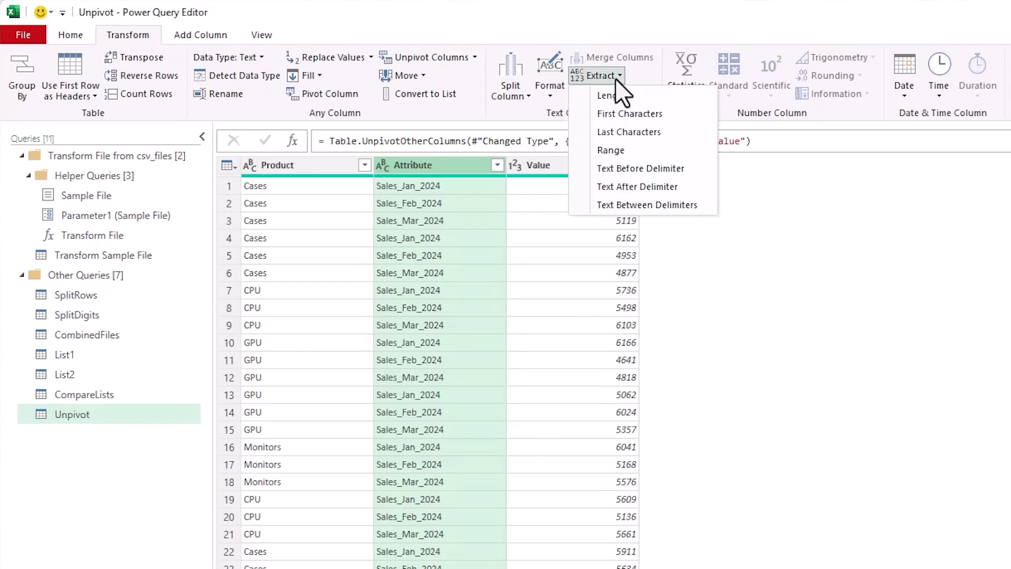
left_click(584, 186)
type("_")
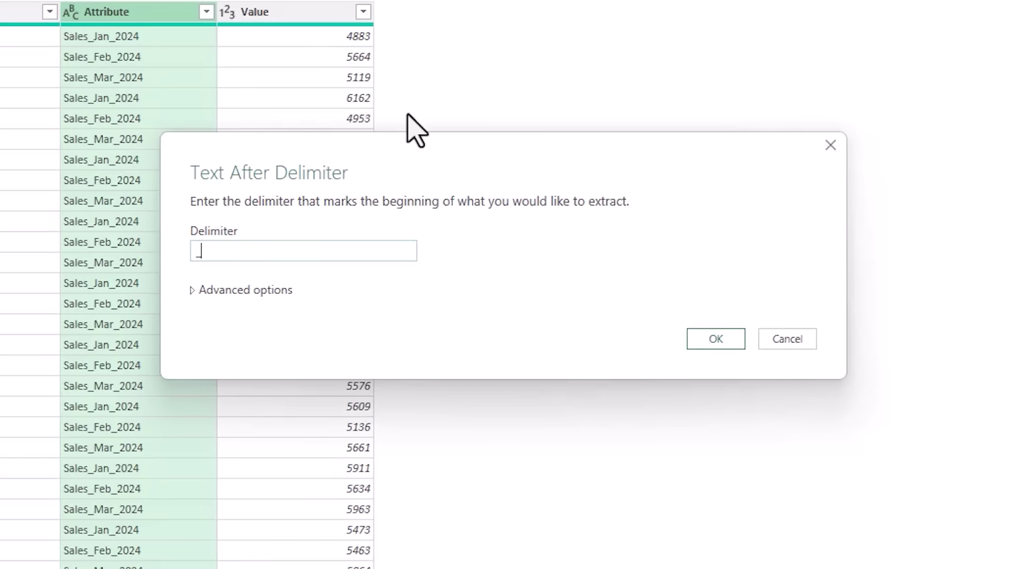
left_click(682, 327)
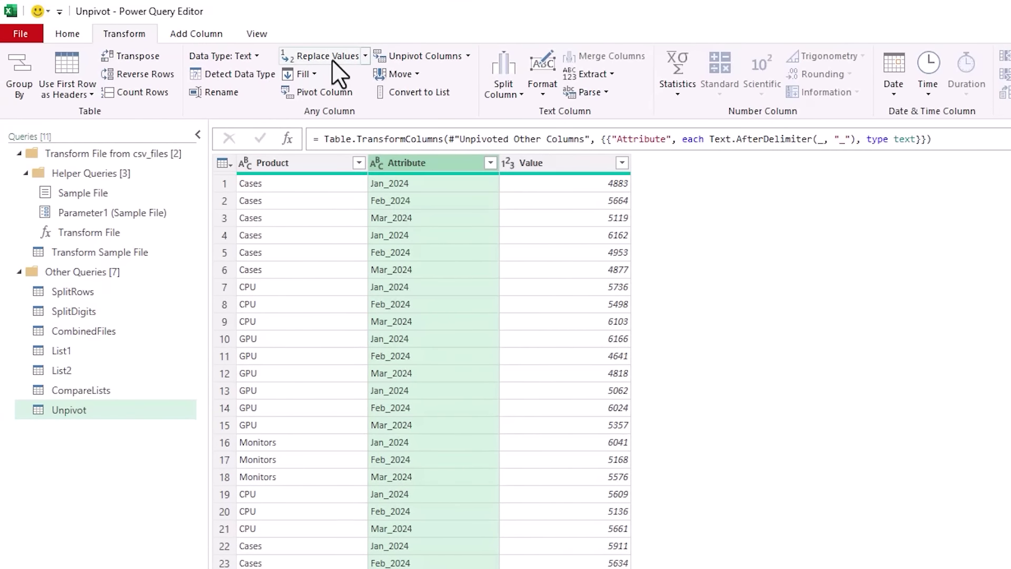
Replace "_" with "/" in the Attribute column values.
left_click(332, 59)
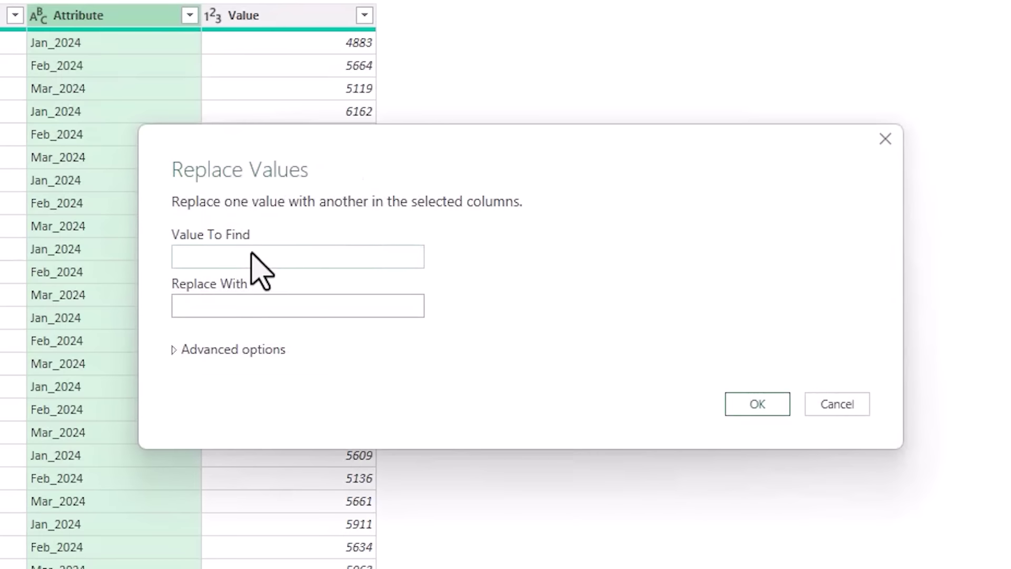
type("_")
key("Tab")
type("/")
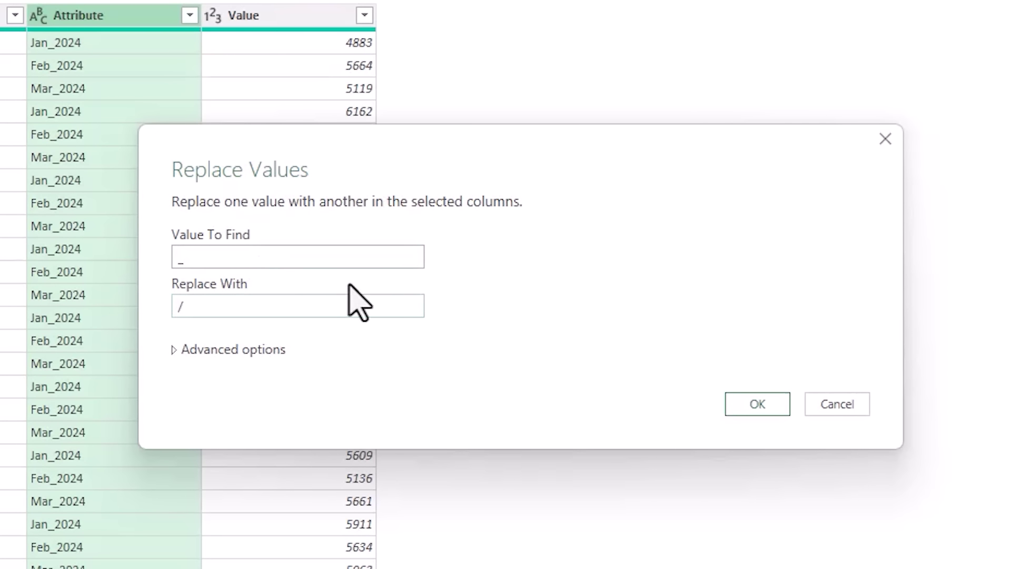
left_click(746, 411)
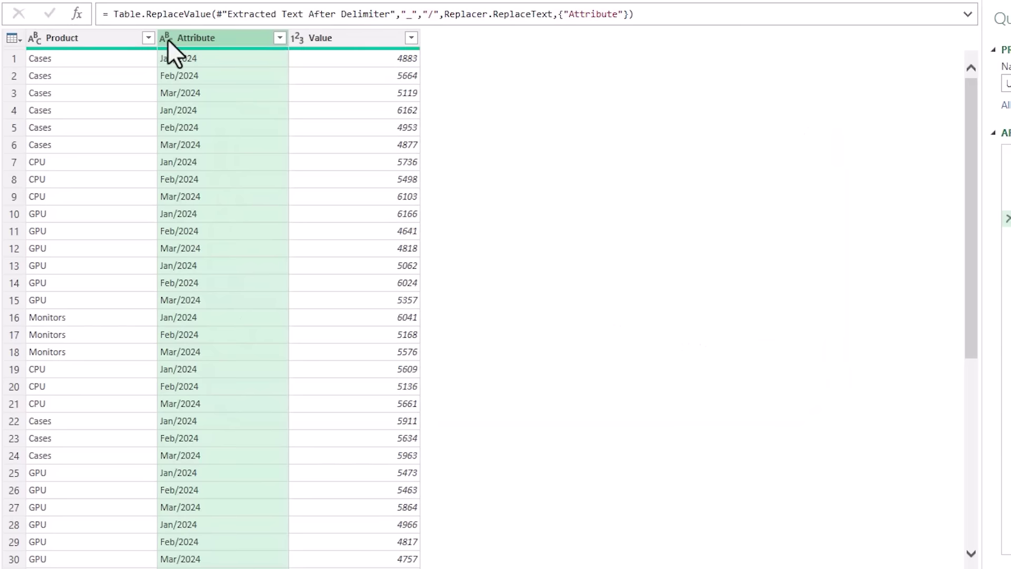
Change the Attribute column's data type to Date and rename the column Date.
left_click(167, 39)
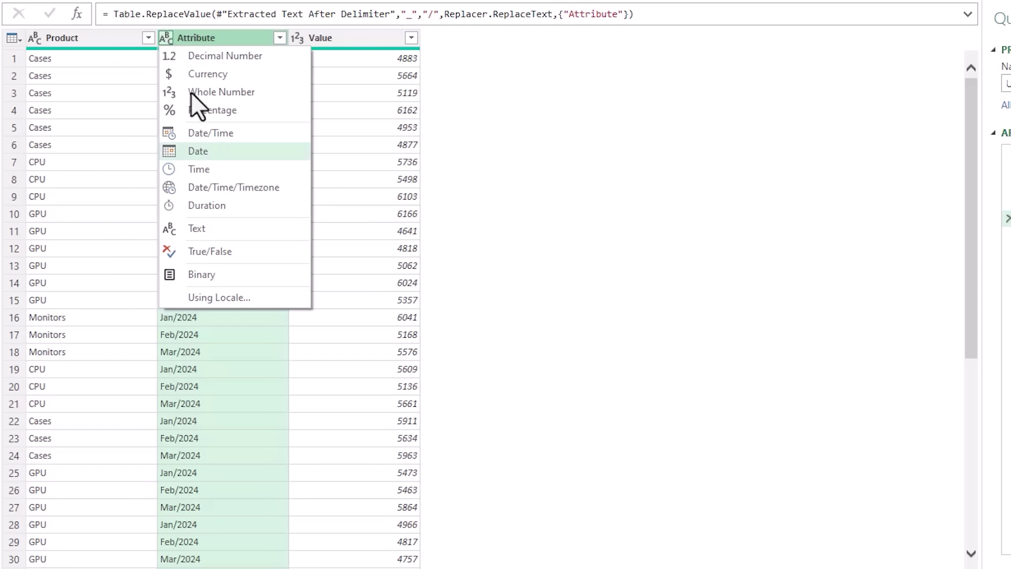
left_click(216, 151)
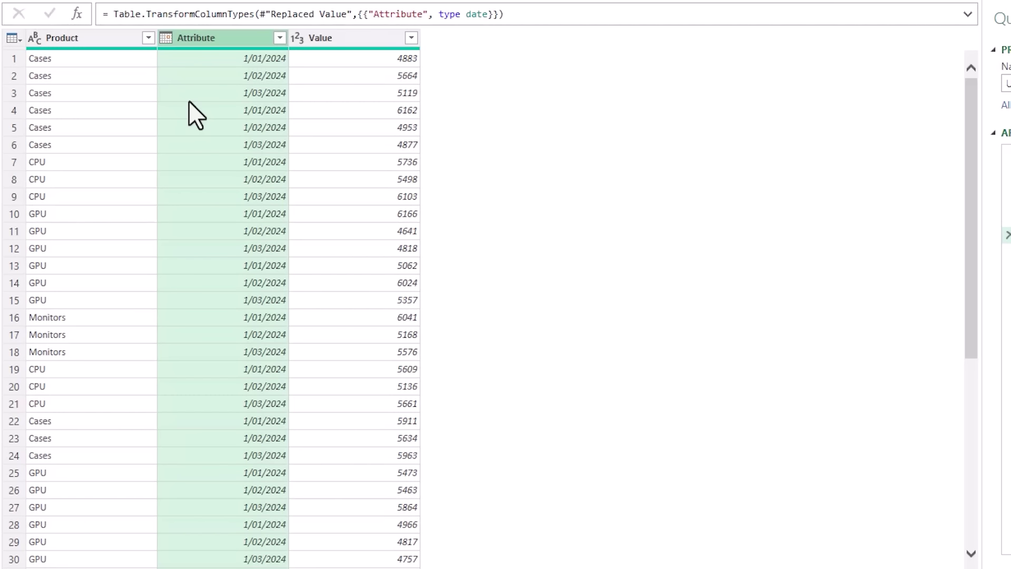
double_click(213, 38)
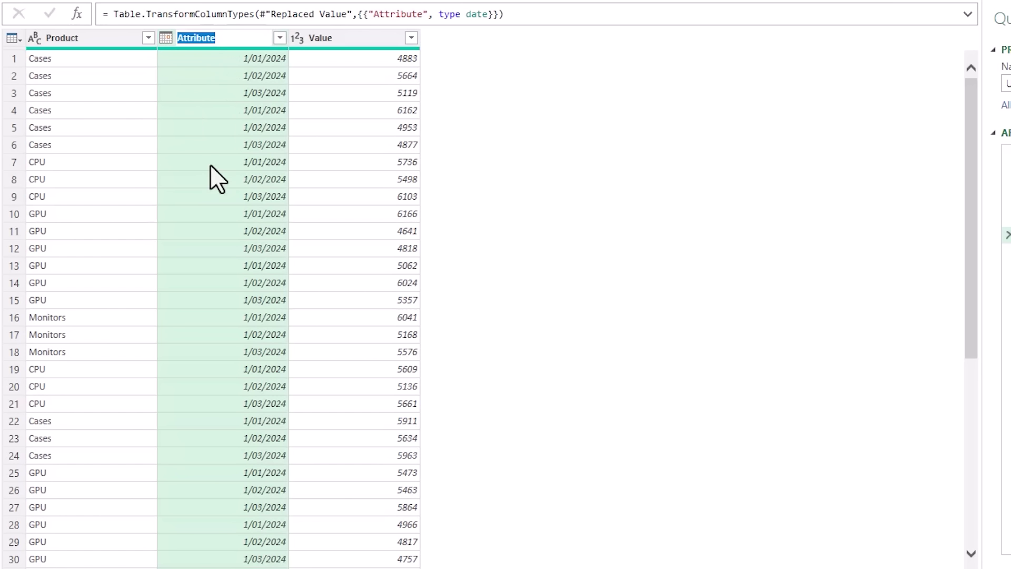
type("Date")
key("Return")
Rename the Value column to Sales.
double_click(349, 39)
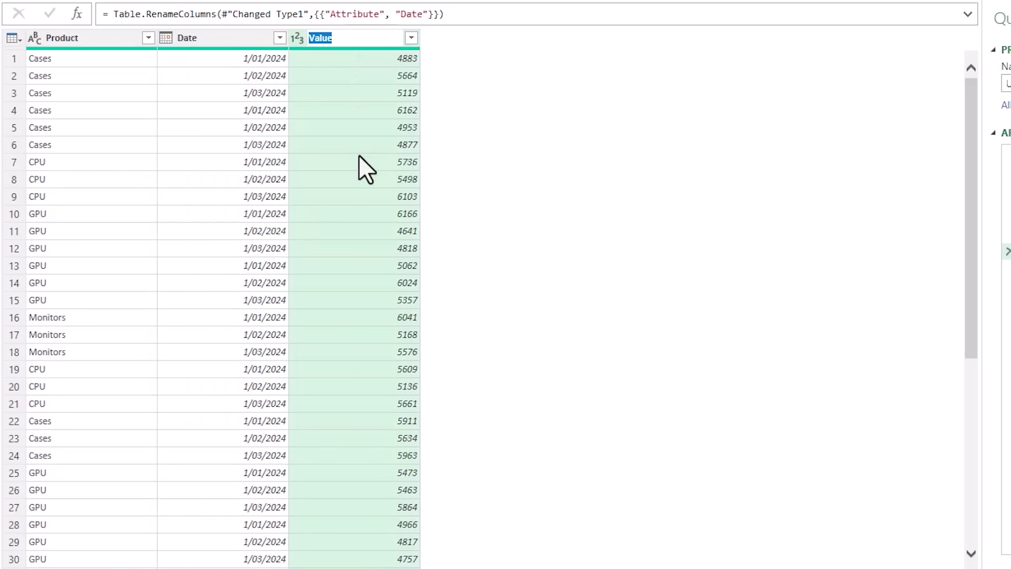
type("Sales")
key("Return")
Name the query Unpivoted and load it to a worksheet.
left_click(912, 105)
type("Unpivoted")
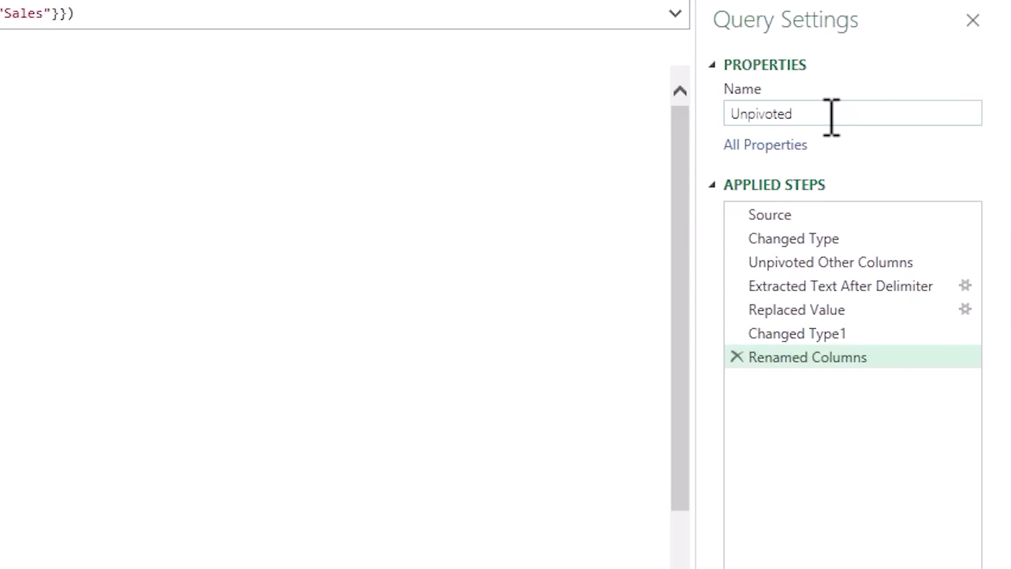
key("Return")
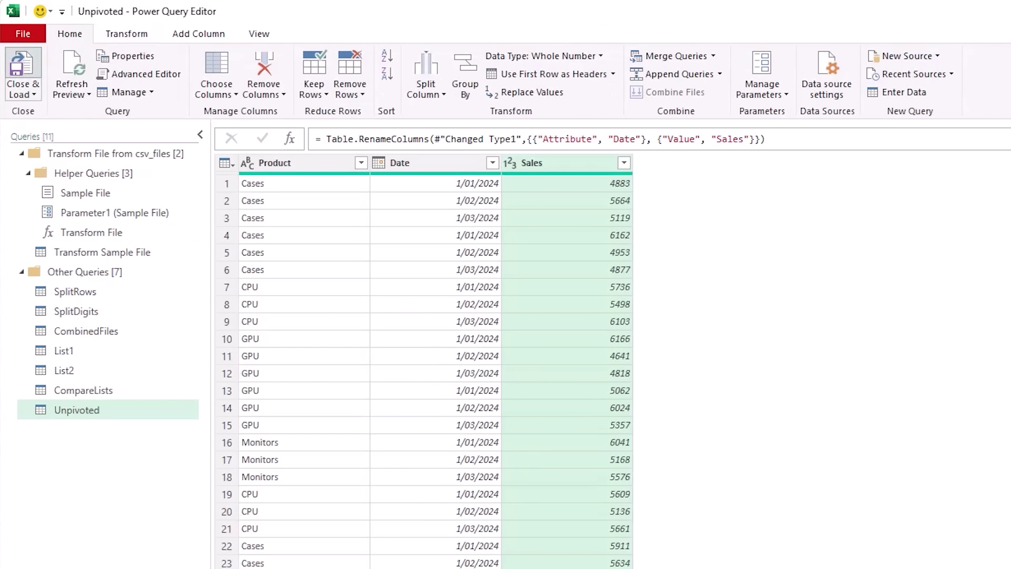
left_click(21, 66)
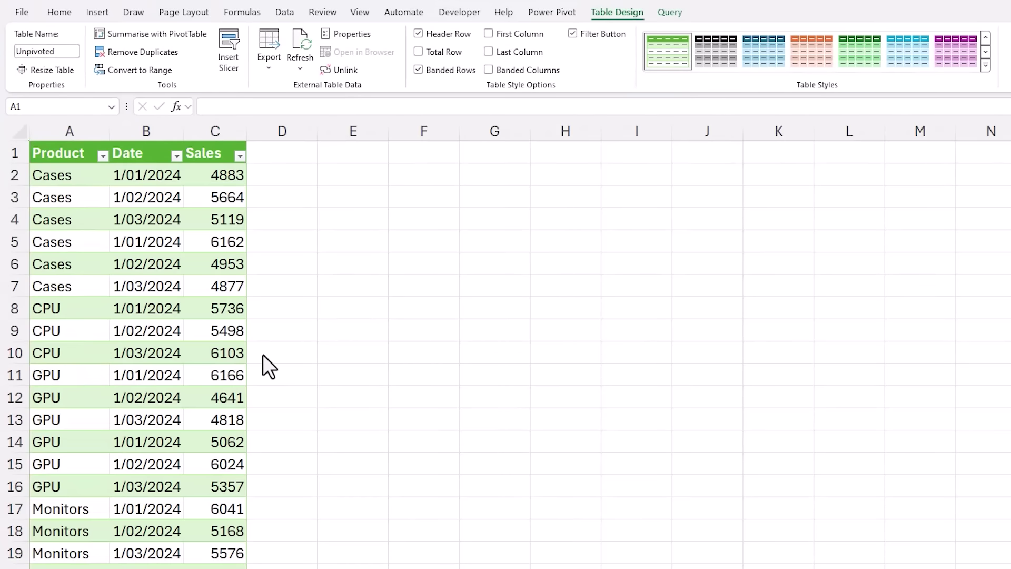
Review the rows of the Unpivoted table and compare its layout with the wide source table.
scroll(263, 355, "down", 6)
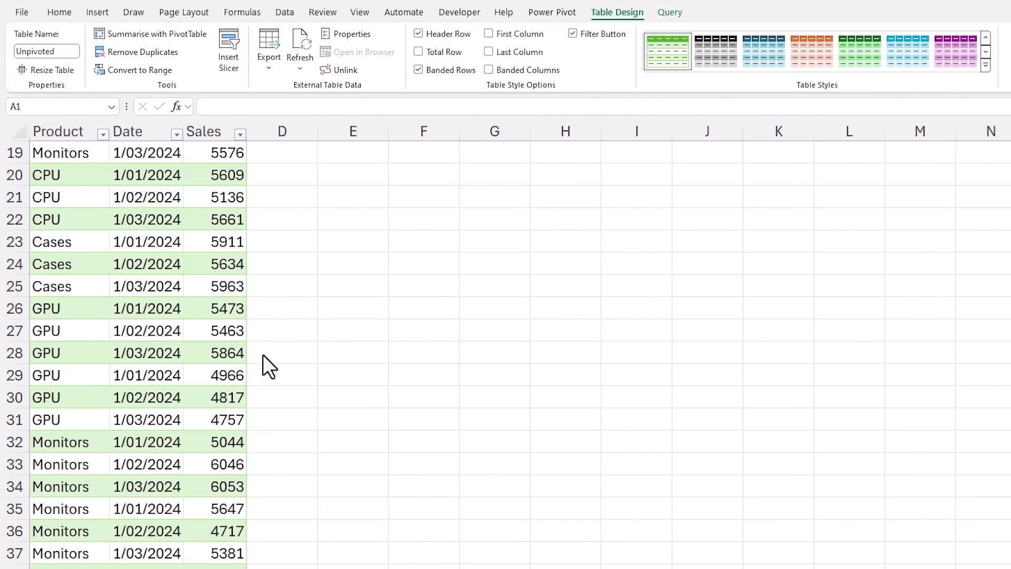
scroll(263, 355, "up", 6)
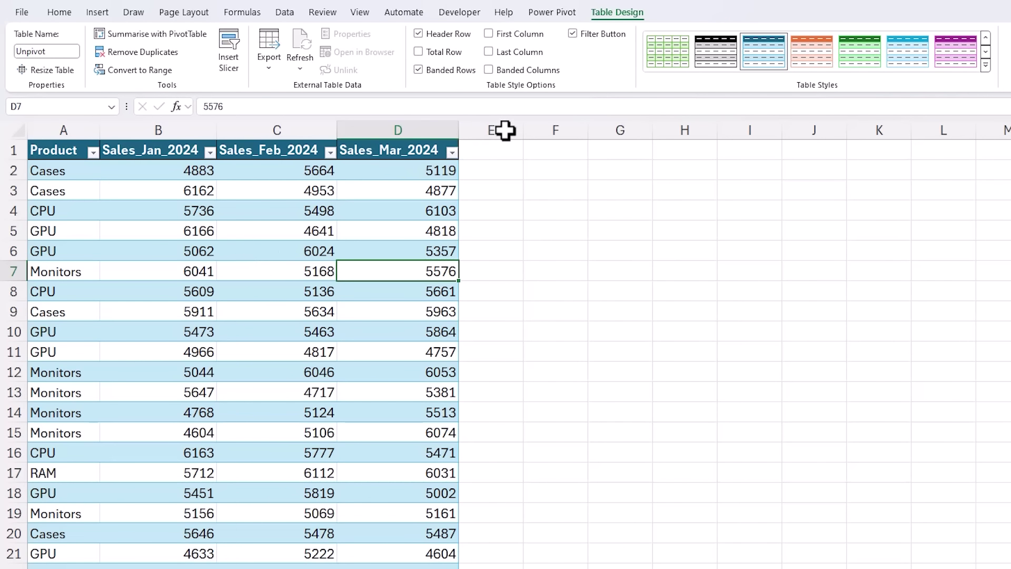
left_click(504, 128)
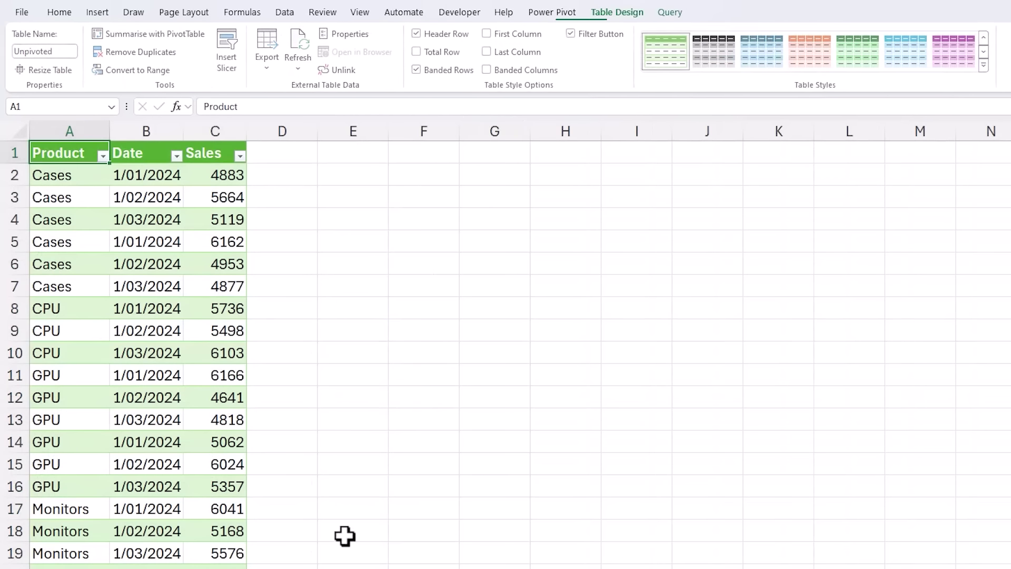
left_click(185, 336)
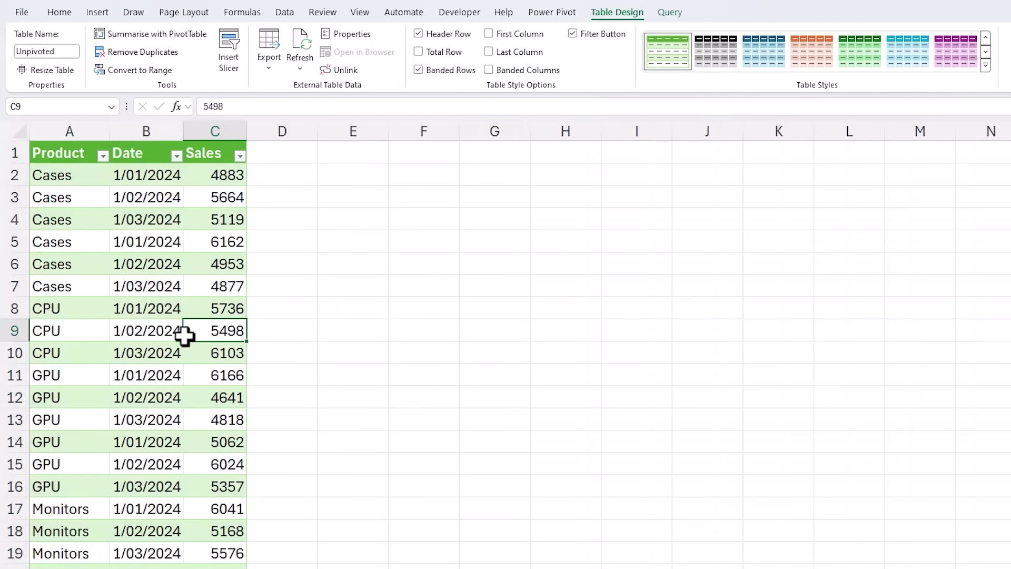
Refresh the Unpivoted table and bring up the workbook's data refresh commands.
right_click(170, 240)
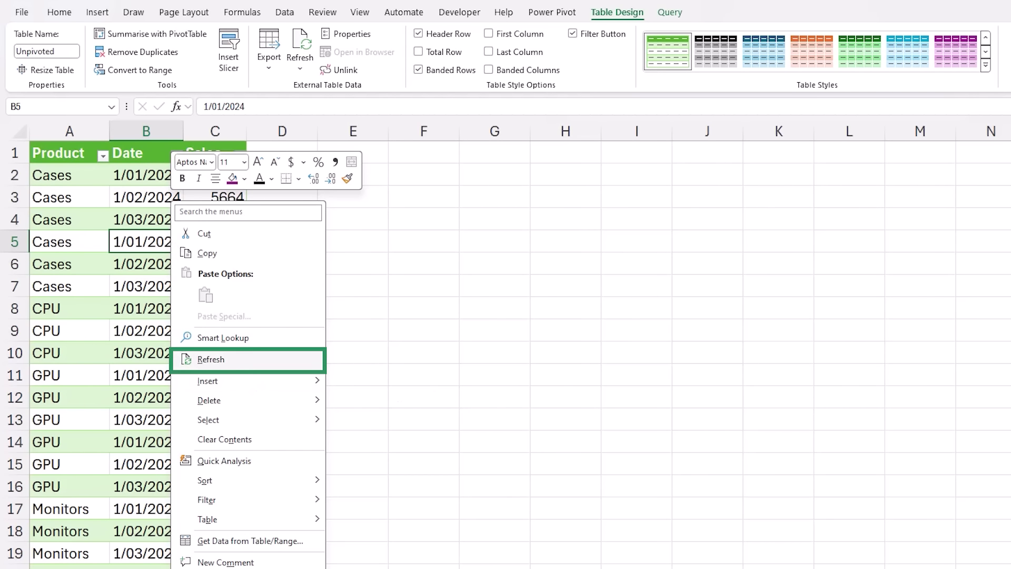
left_click(179, 359)
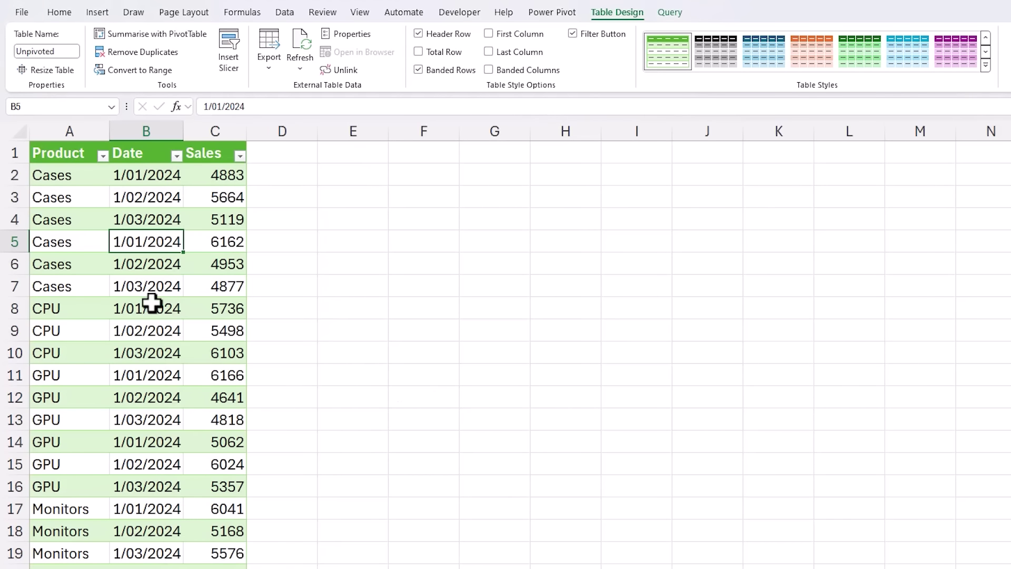
left_click(277, 12)
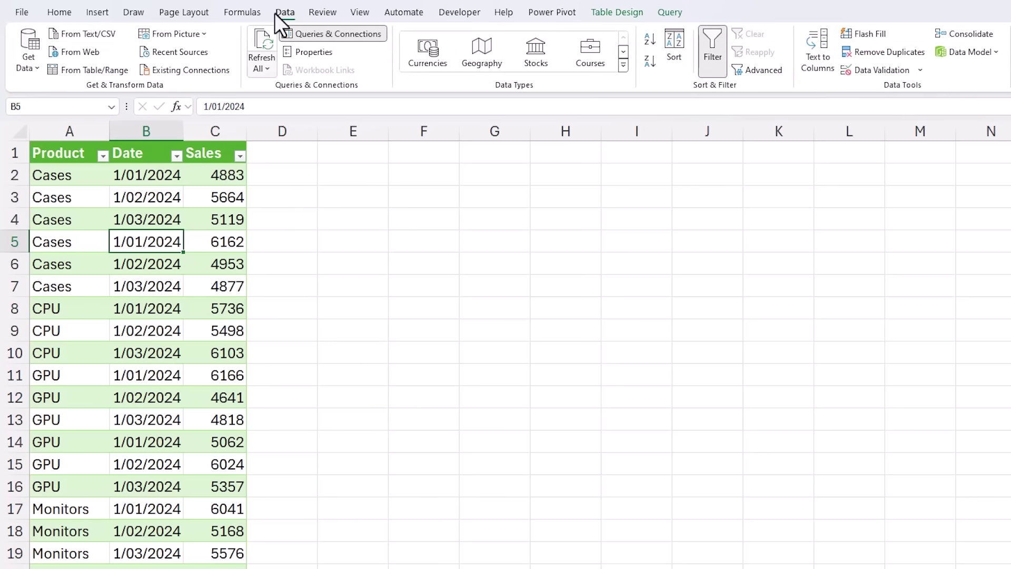